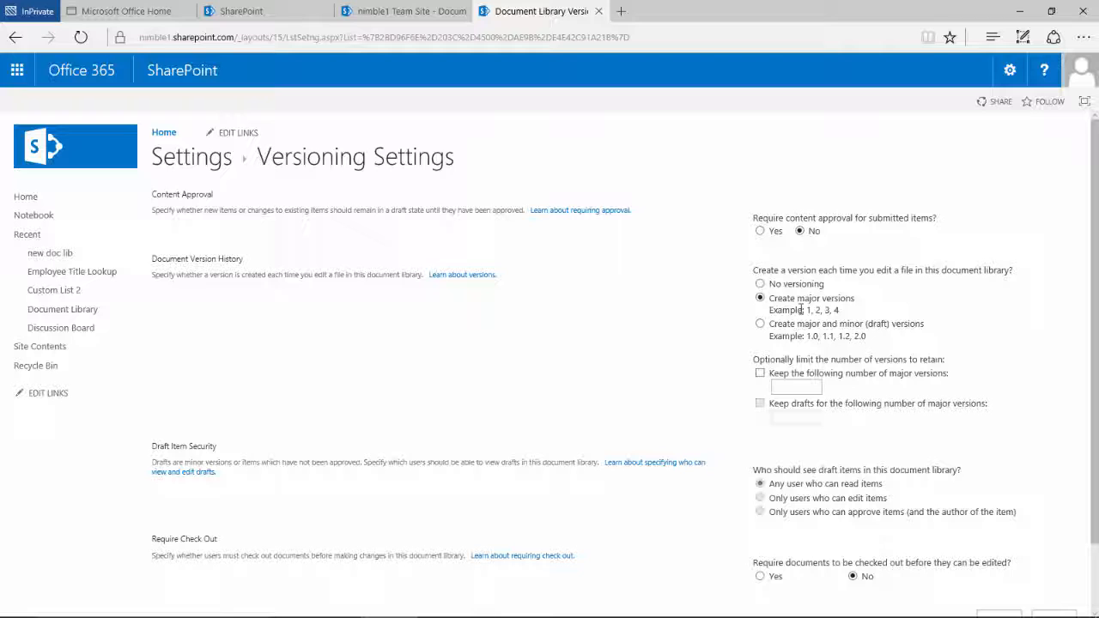
Step: Save the library's versioning settings with major versions enabled and return to the Document Library
scroll(791, 312, "down", 2)
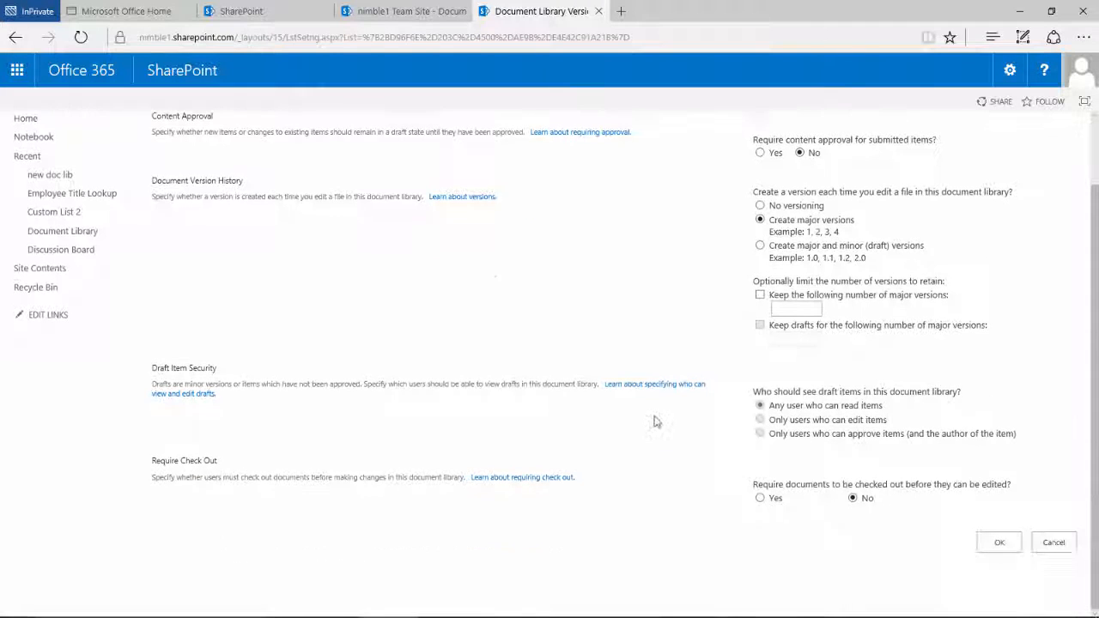
left_click(1001, 542)
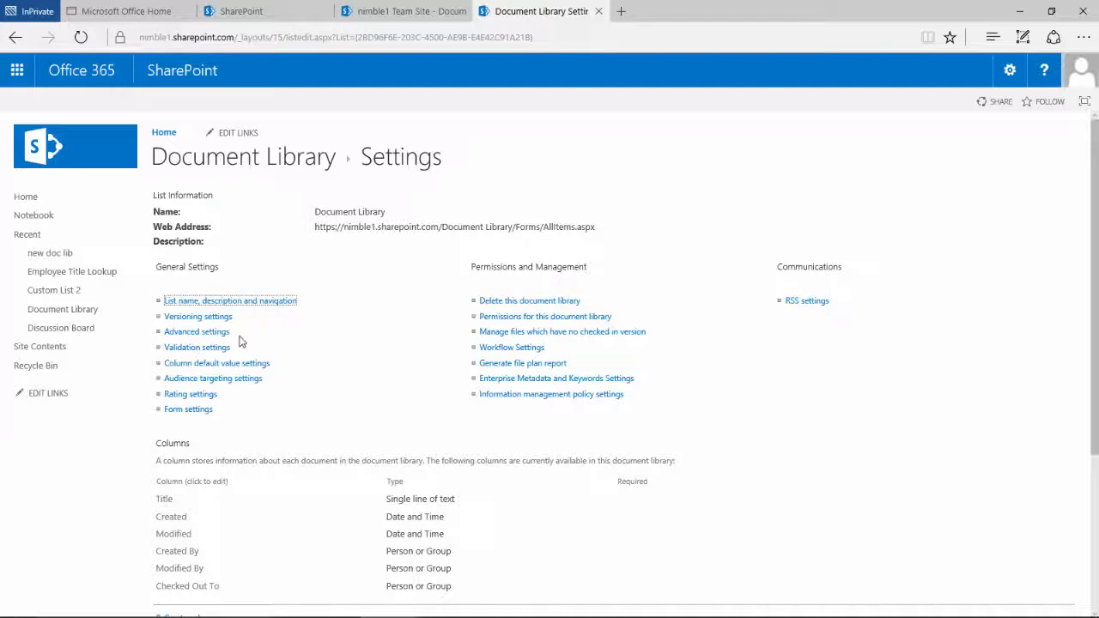
left_click(228, 160)
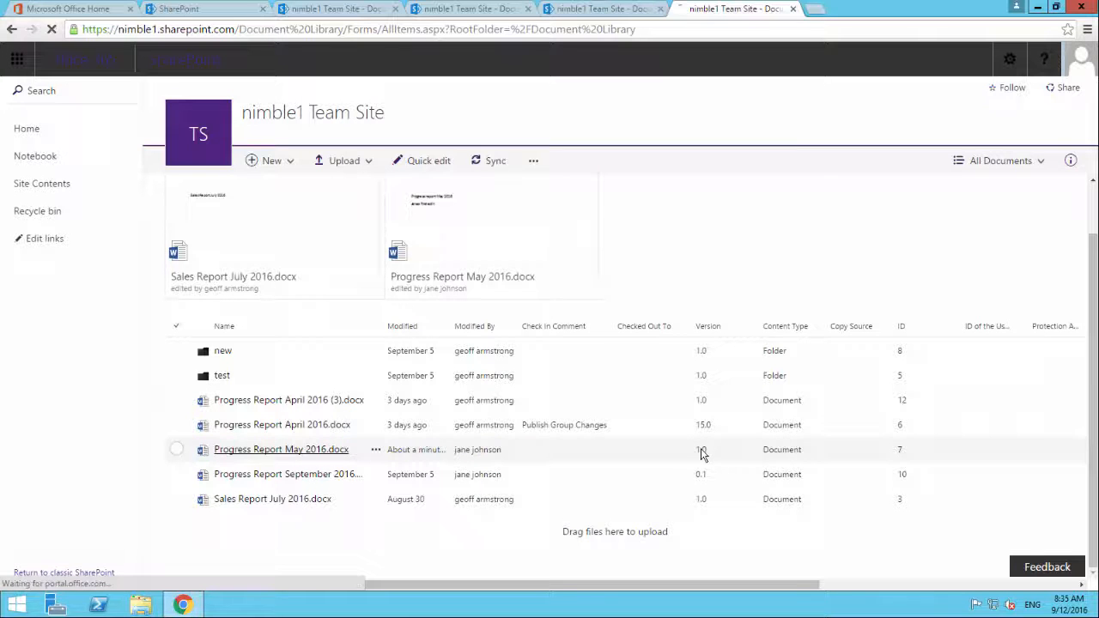
Step: Edit Progress Report May 2016.docx in the browser, adding a last line with the editor's first name and "– edit major version", and return to the library
left_click(309, 452)
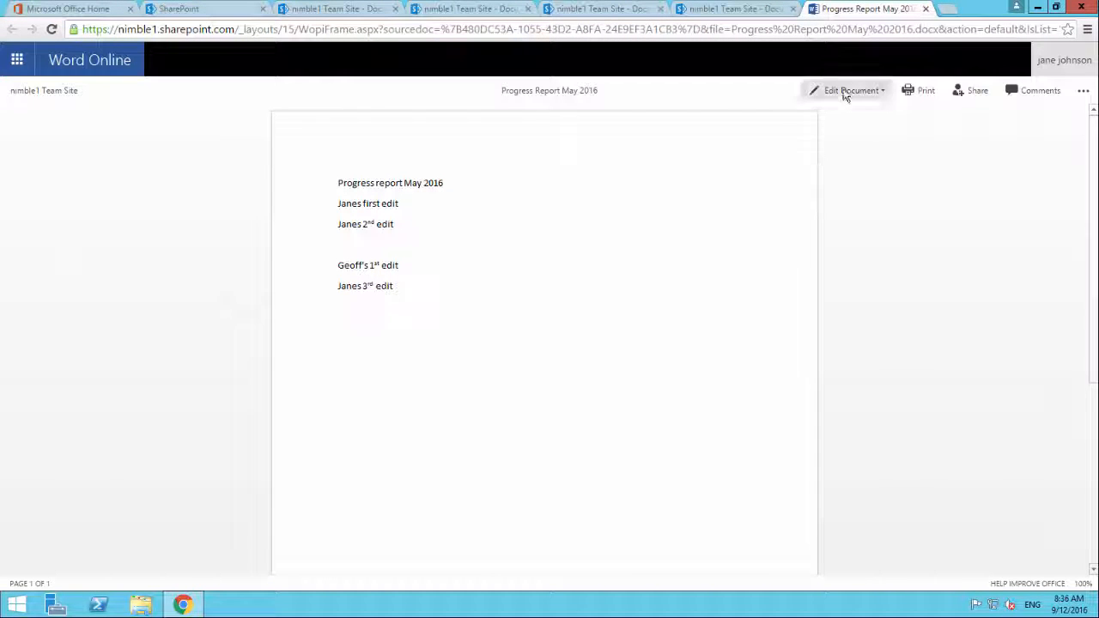
left_click(845, 93)
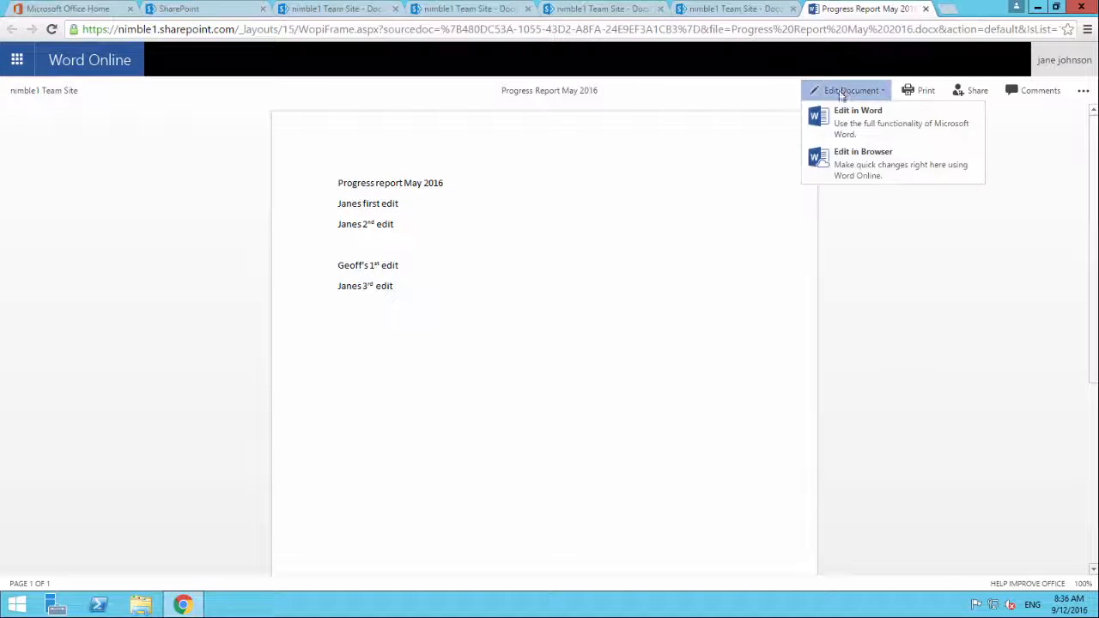
left_click(859, 163)
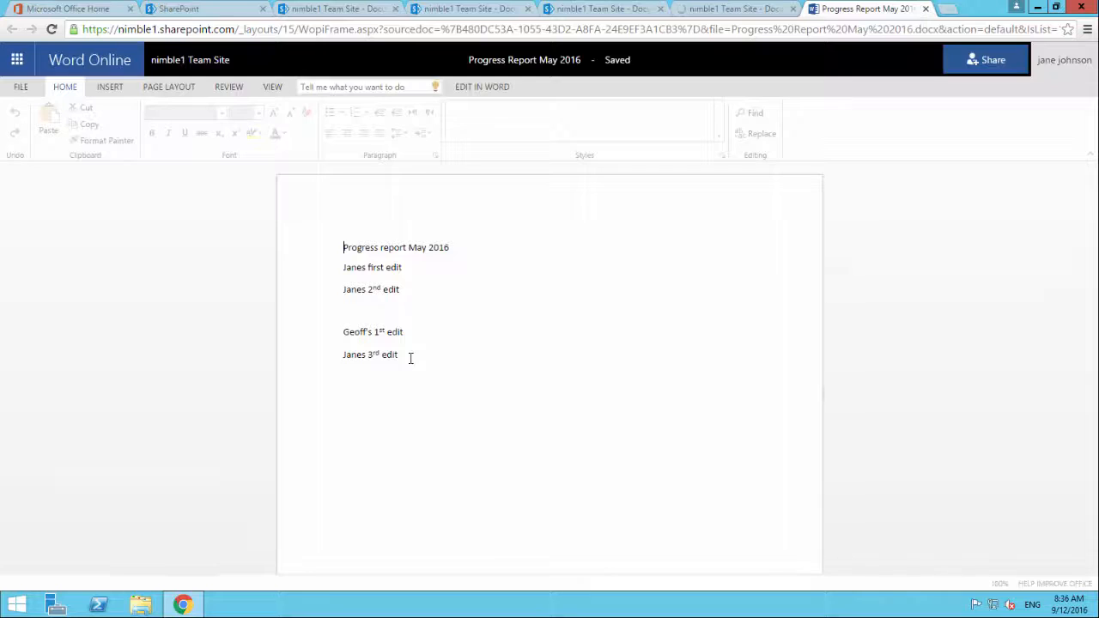
left_click(410, 354)
key("Return")
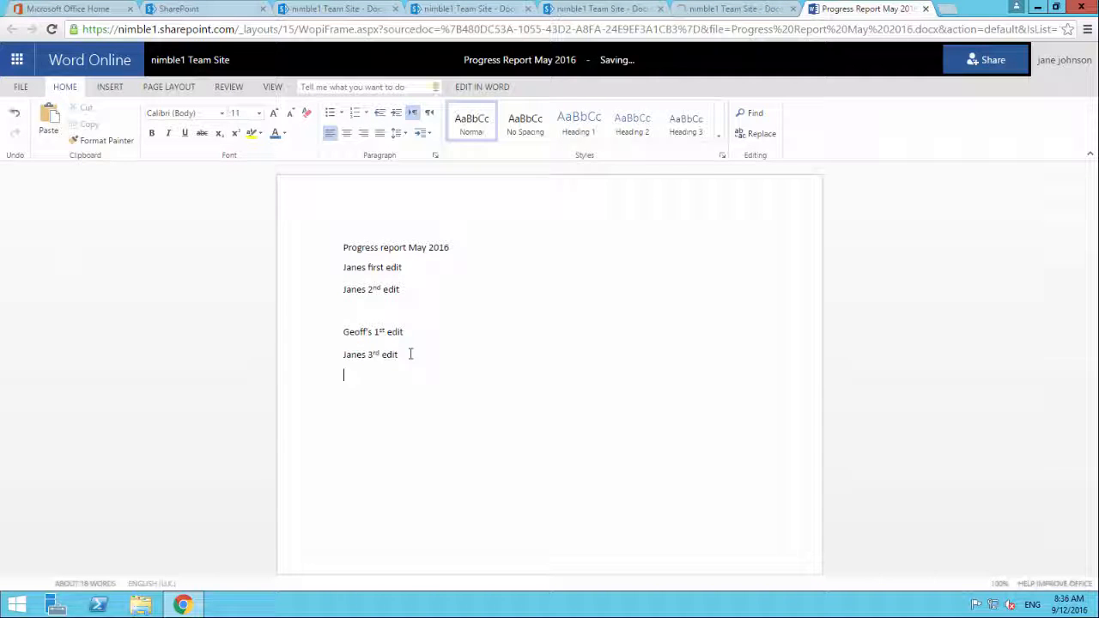
type("Jame")
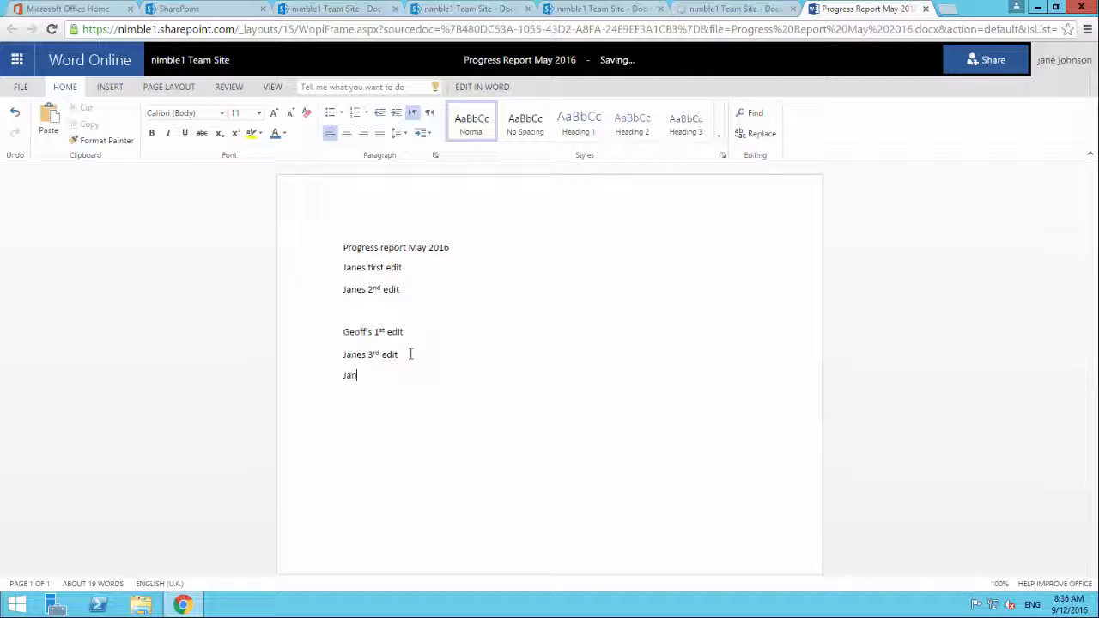
type("es")
type("t major version")
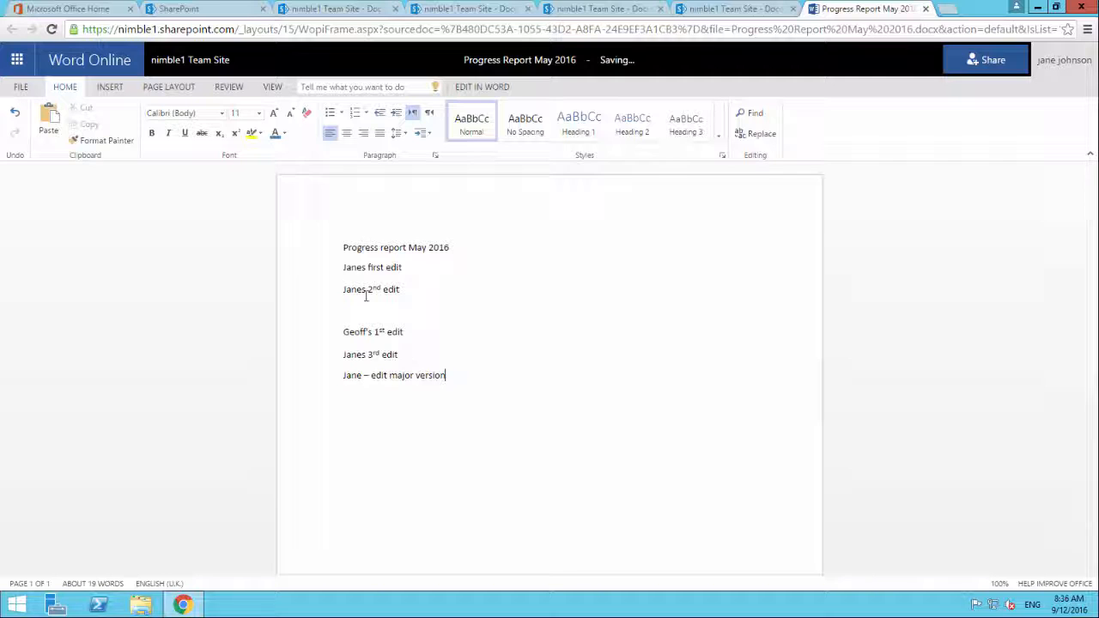
left_click(192, 60)
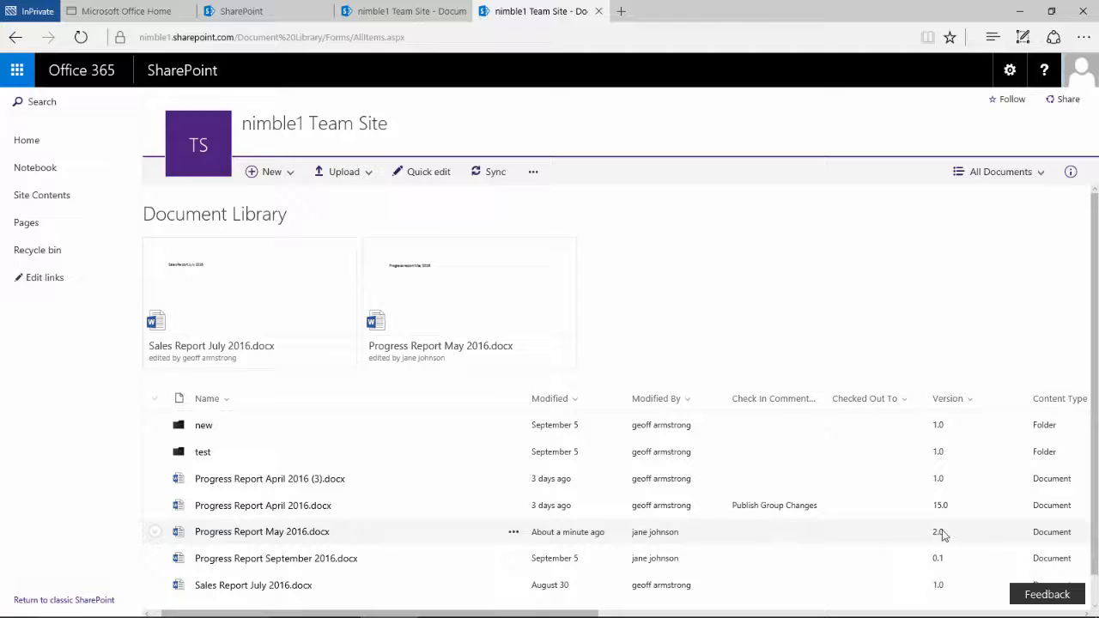
Step: From the other user's session, append a line with that editor's first name and "– edit major version" to Progress Report May 2016.docx and return to the library
left_click(316, 534)
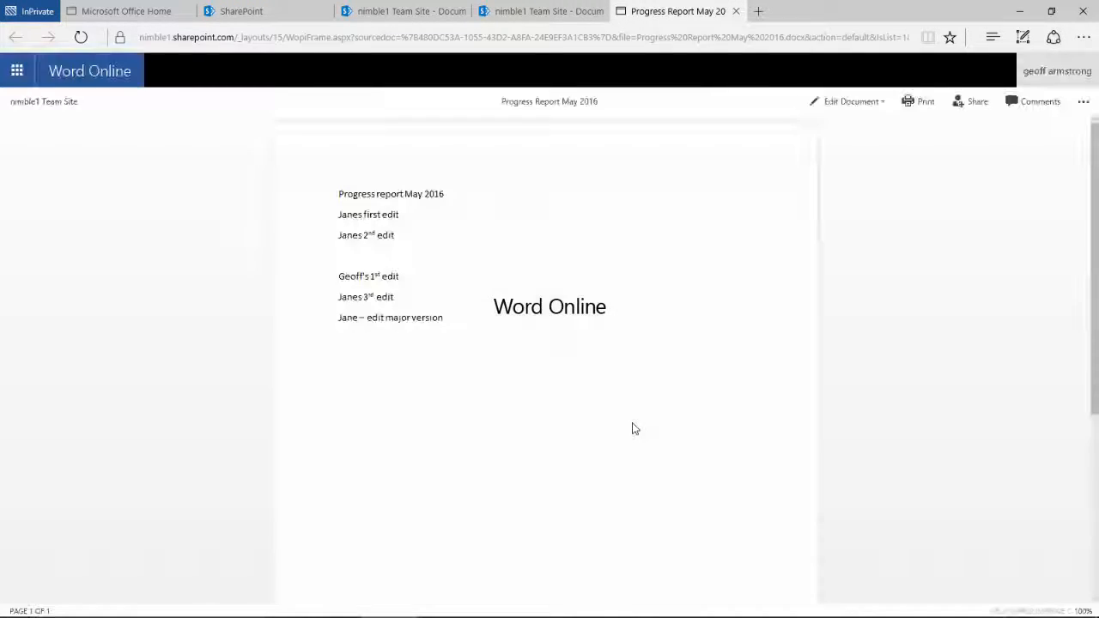
left_click(844, 114)
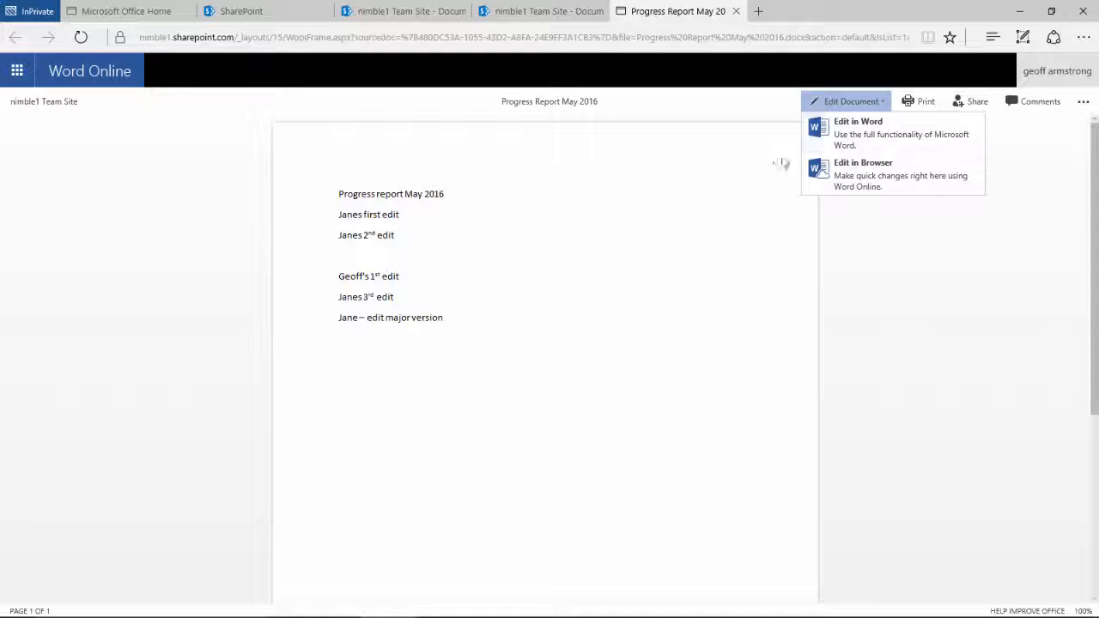
left_click(843, 183)
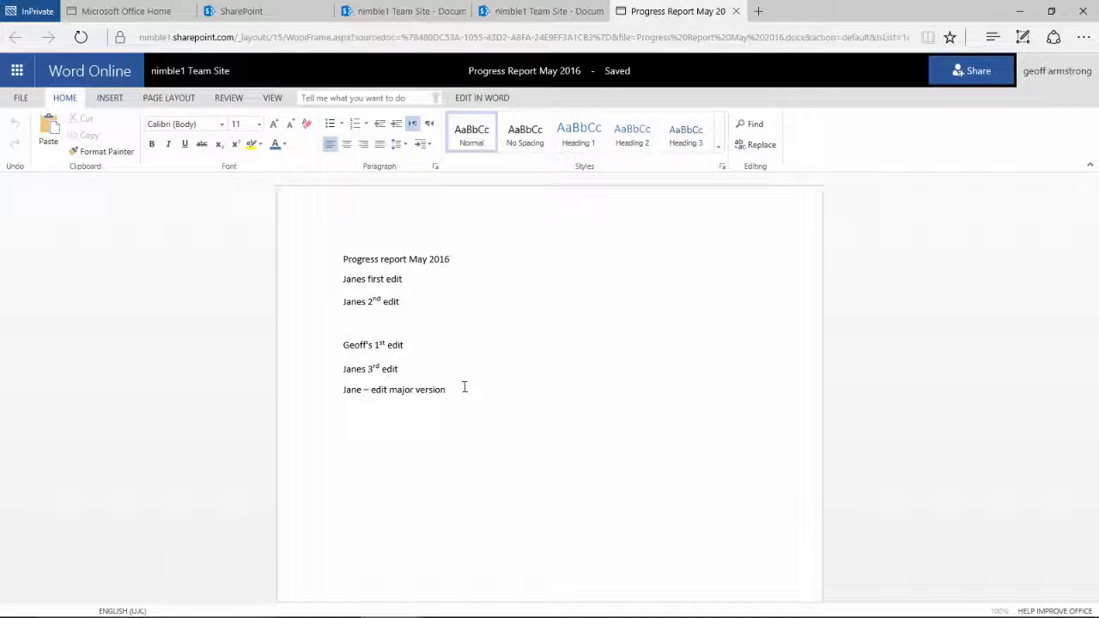
left_click(464, 389)
key("Return")
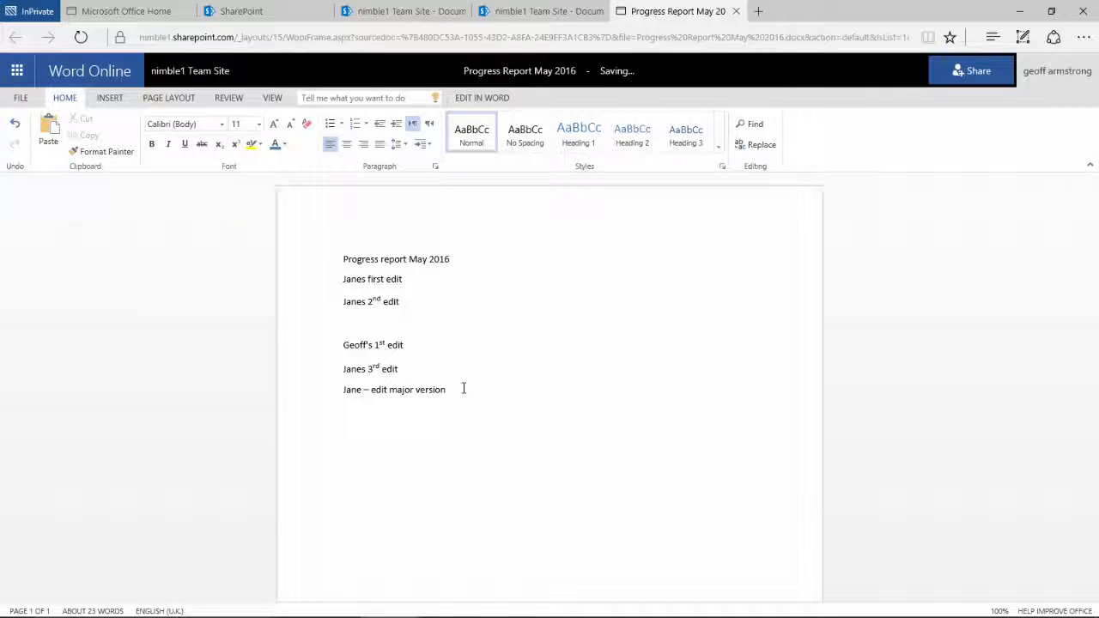
type("Geoff – edit major version")
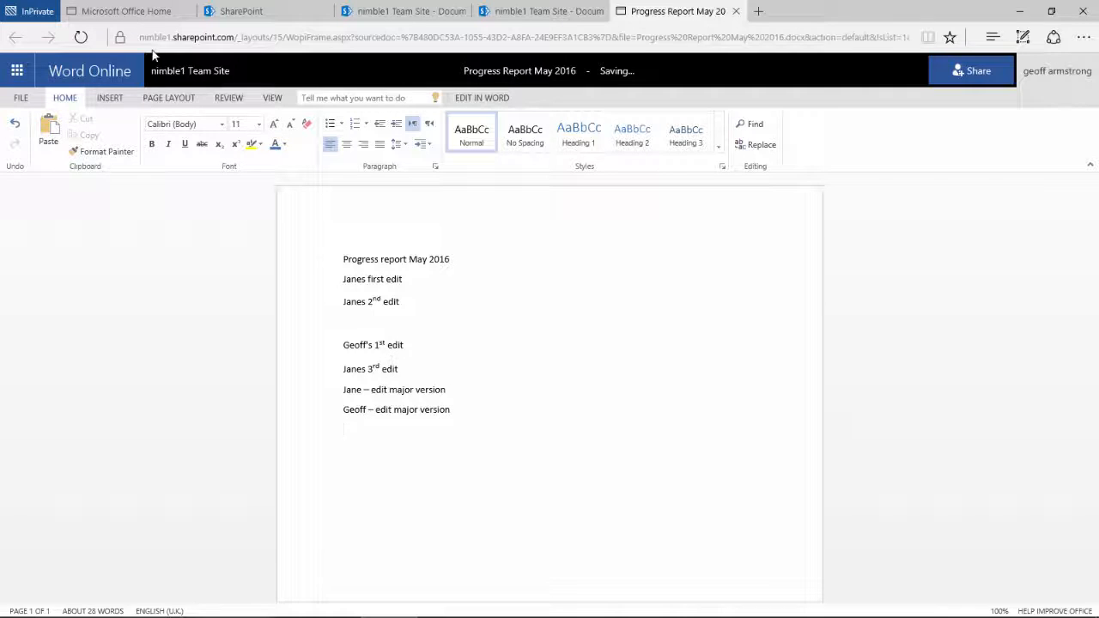
left_click(191, 71)
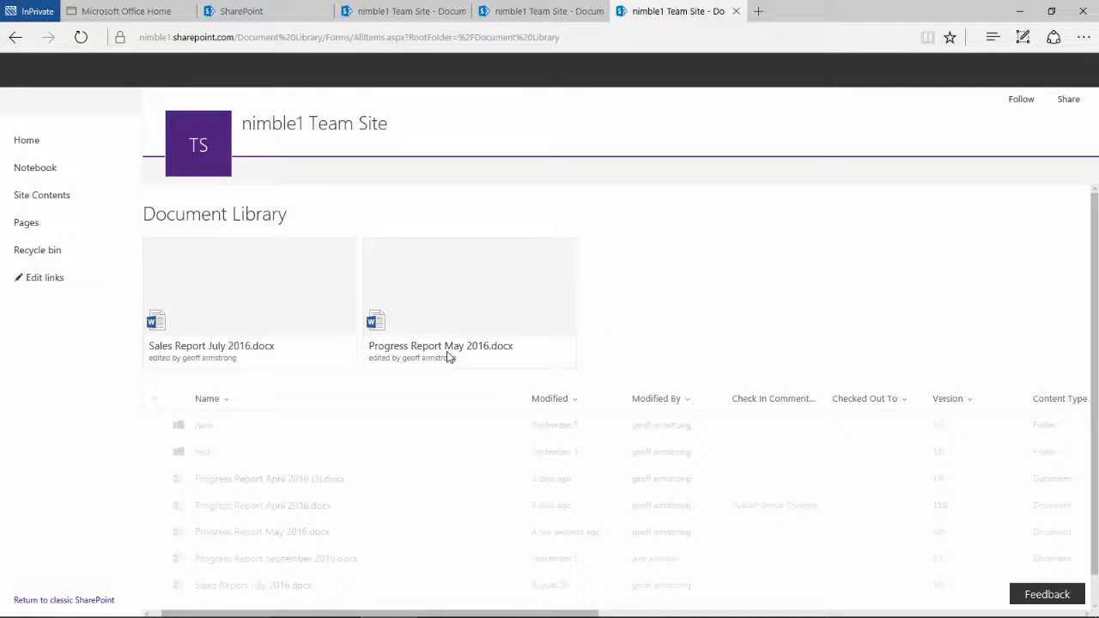
scroll(461, 472, "down", 1)
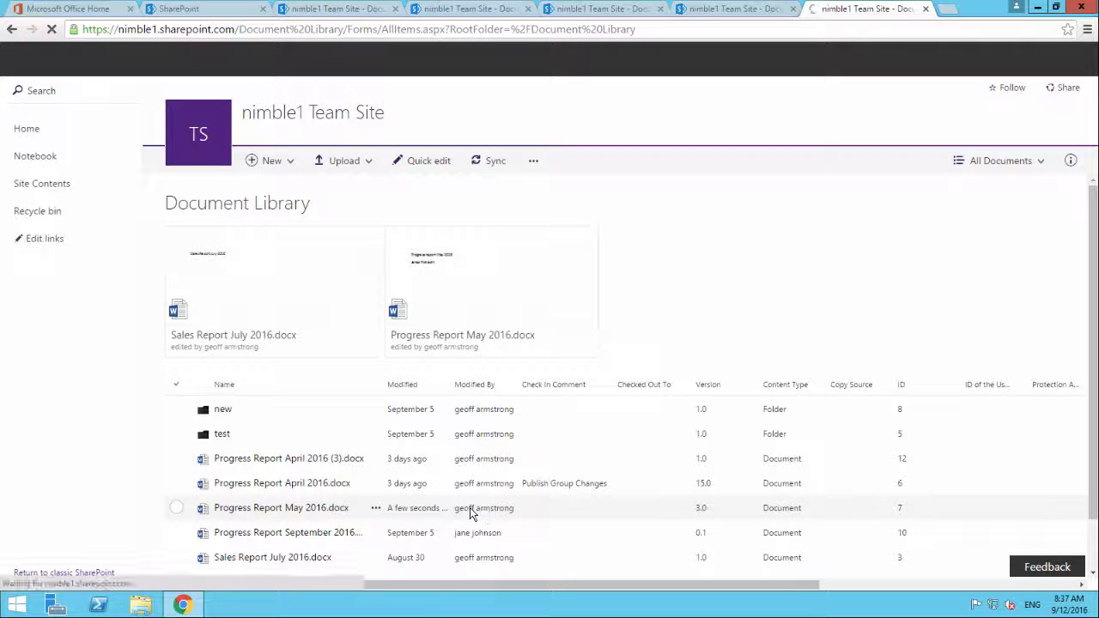
Step: Restore version 2.0 of Progress Report May 2016.docx from its version history
left_click(378, 511)
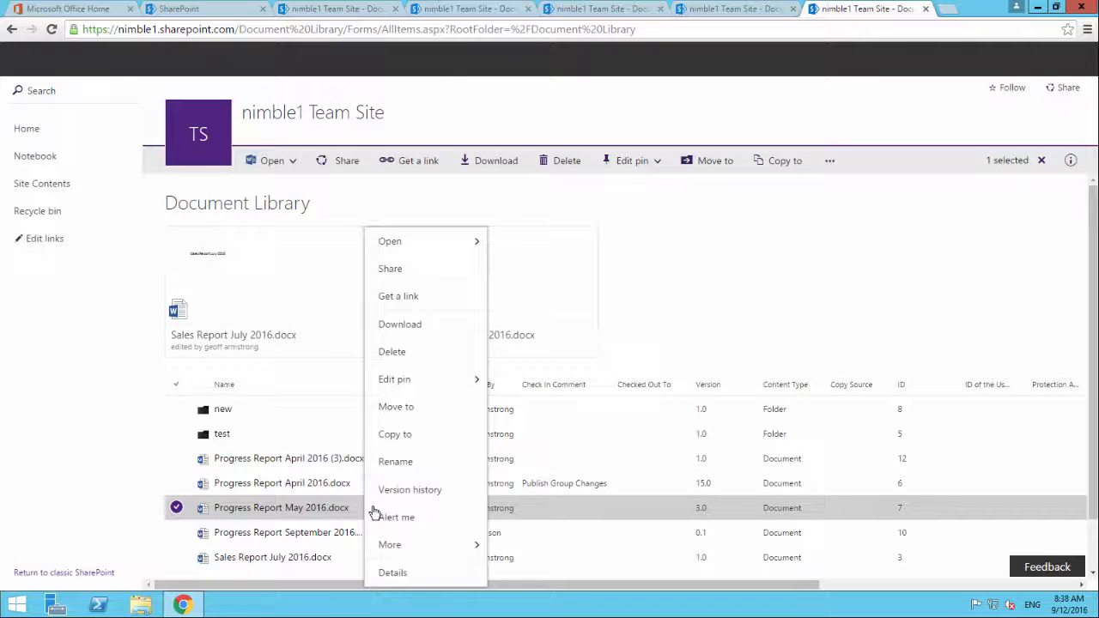
left_click(416, 492)
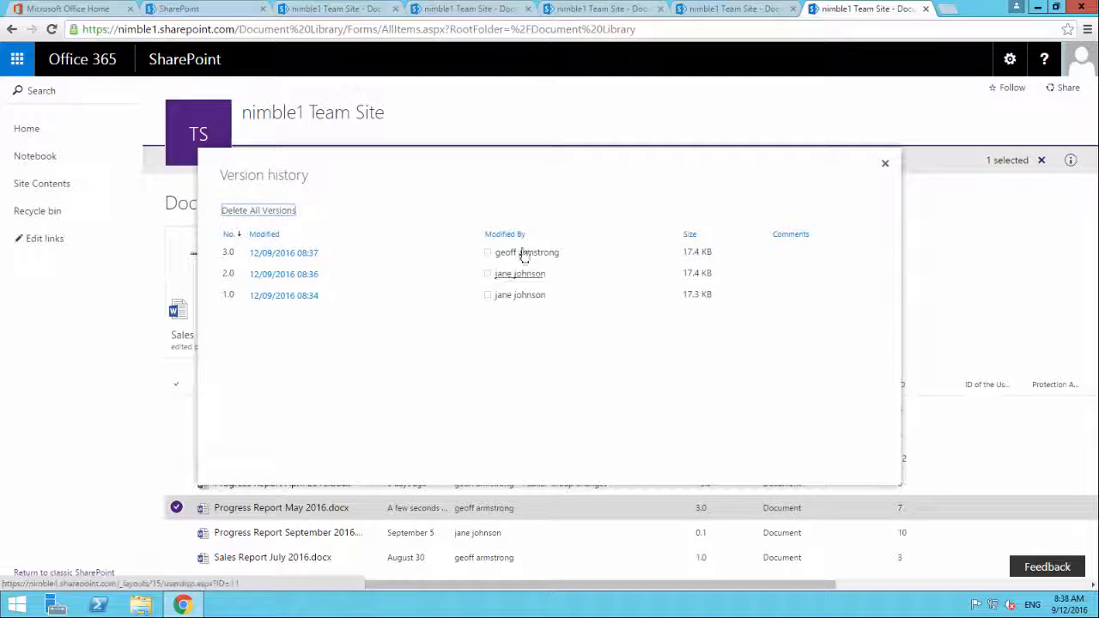
left_click(332, 275)
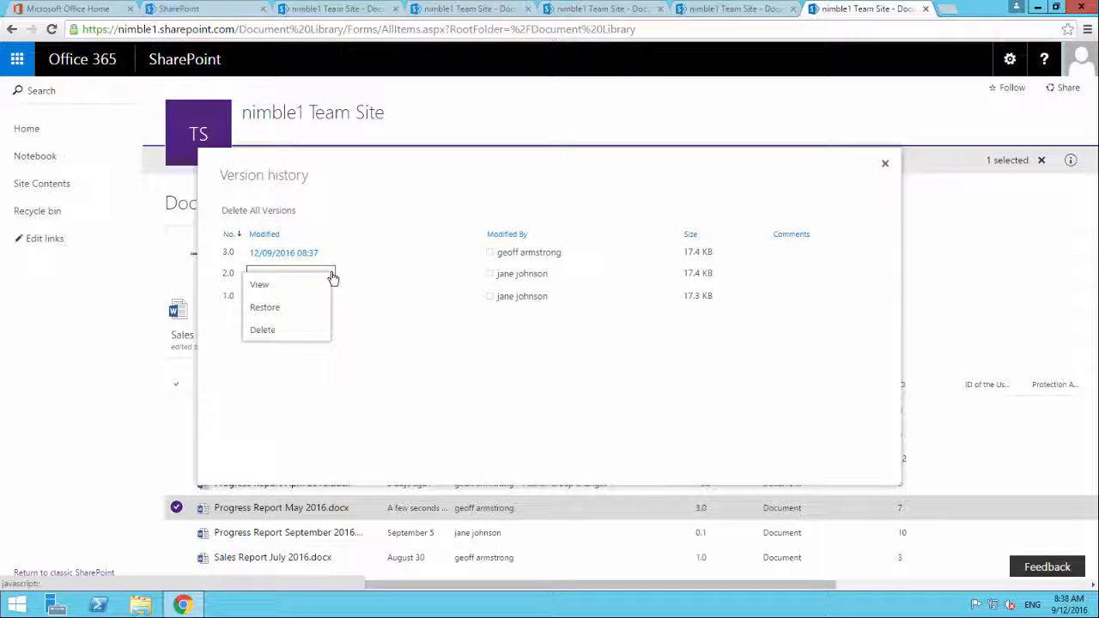
left_click(275, 314)
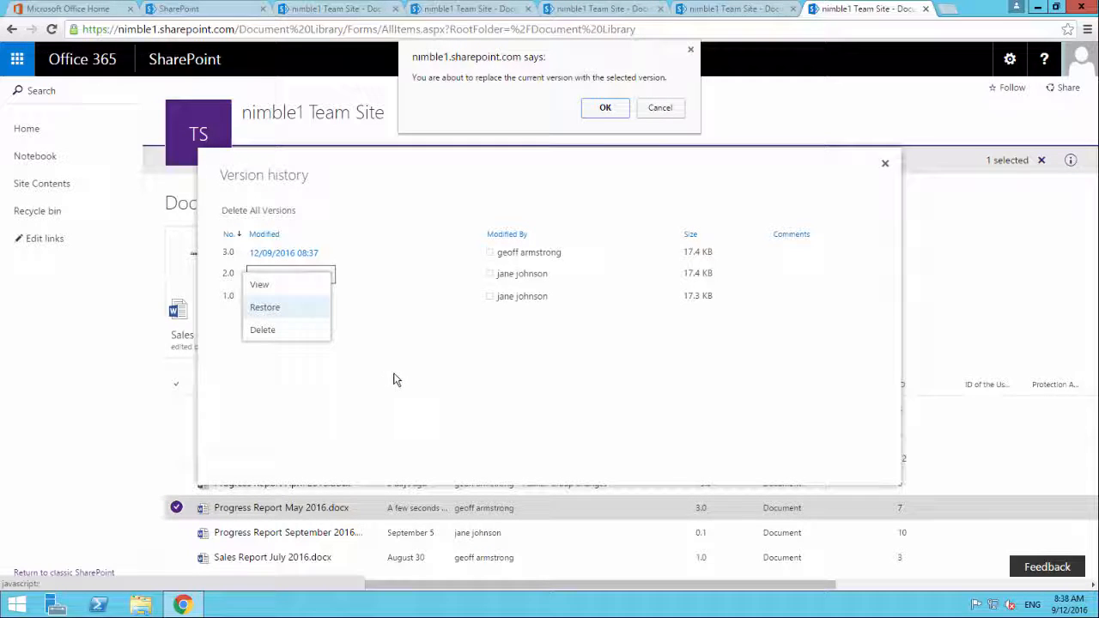
left_click(604, 109)
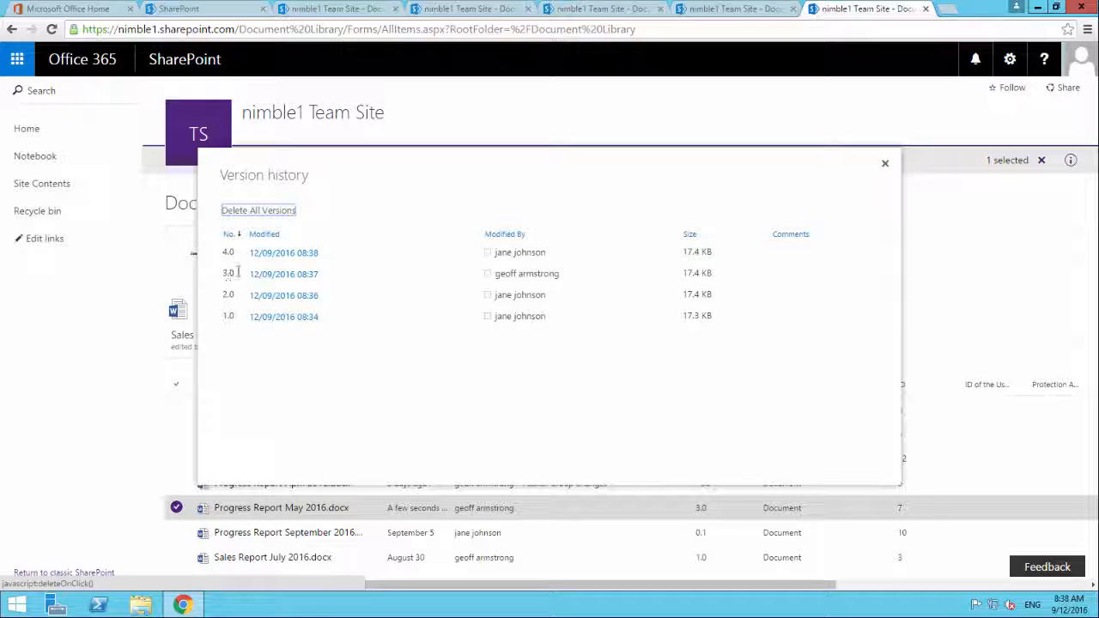
Step: Check the options for version 4.0, close the version history, and view the content of Progress Report May 2016.docx before returning to the library
mouse_move(279, 255)
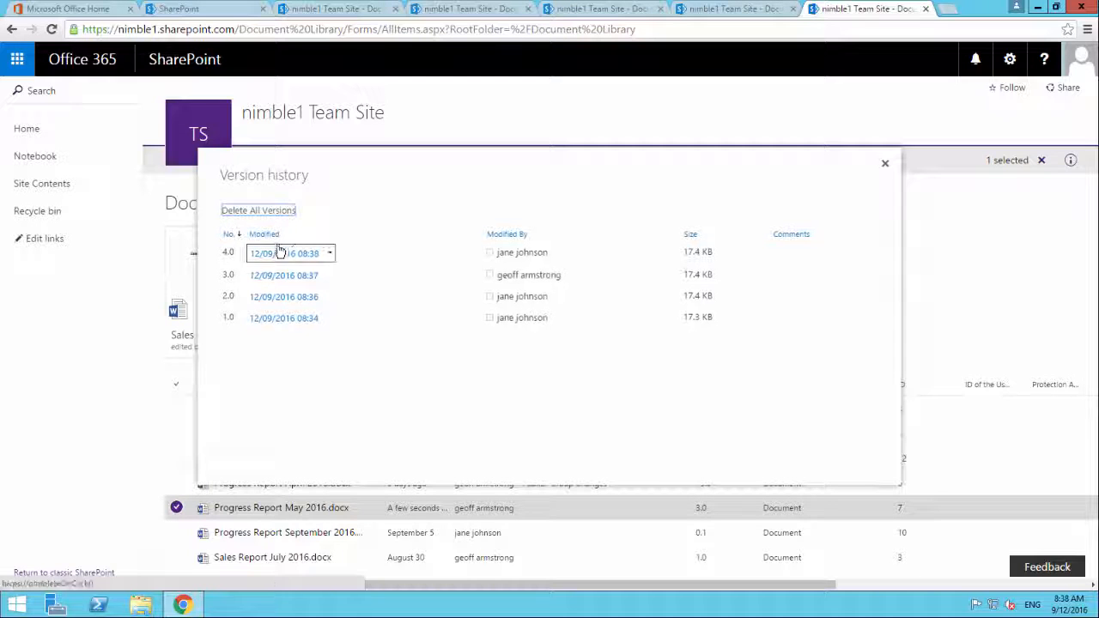
left_click(331, 256)
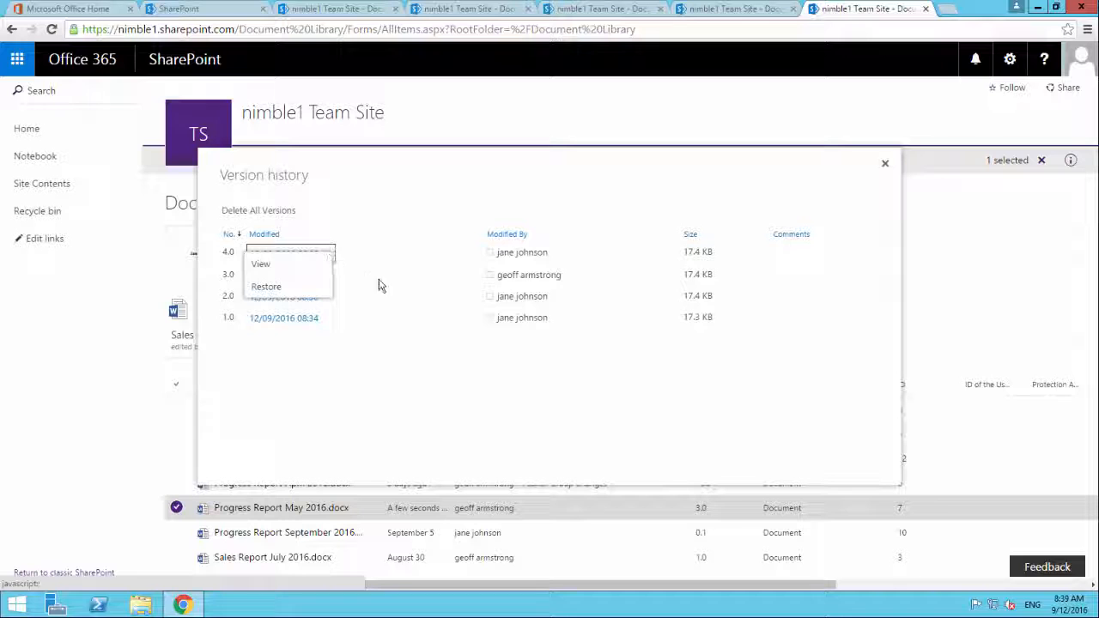
left_click(884, 165)
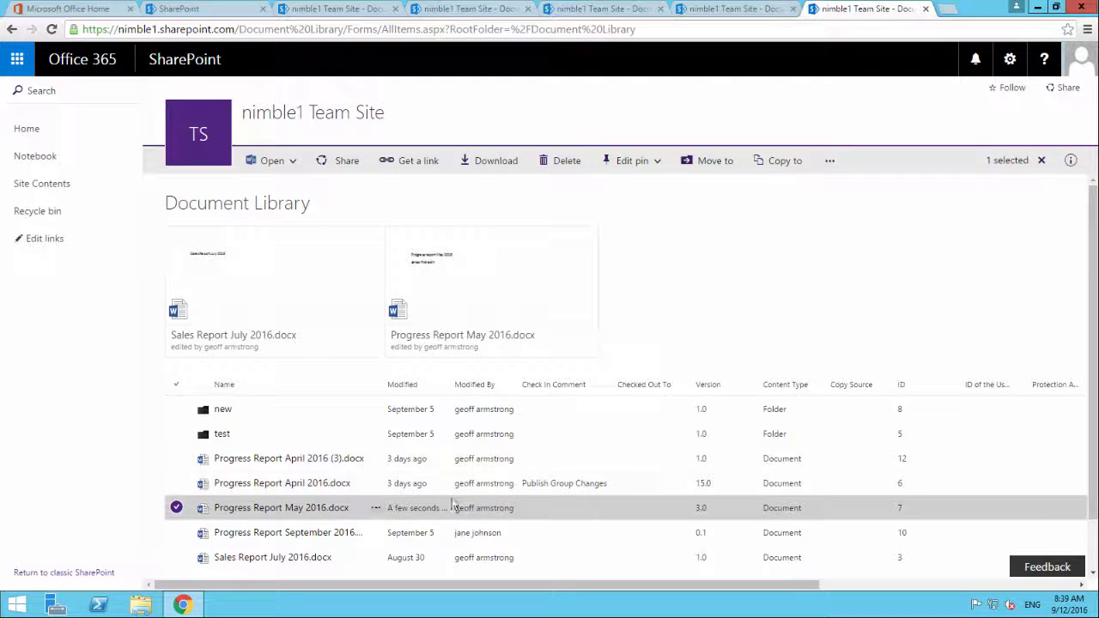
left_click(311, 511)
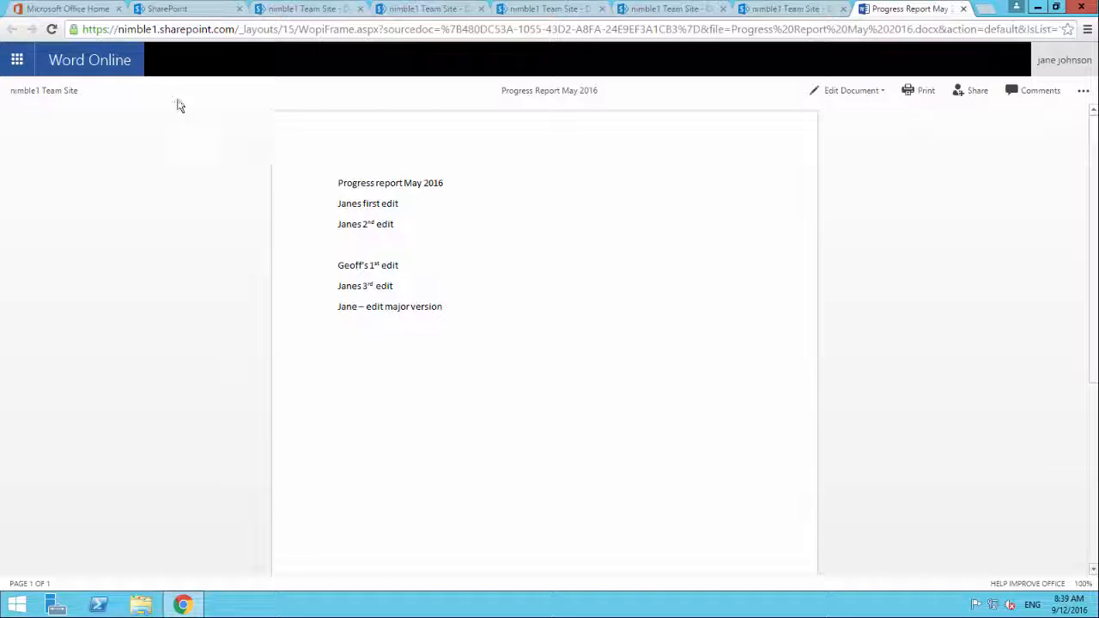
left_click(47, 92)
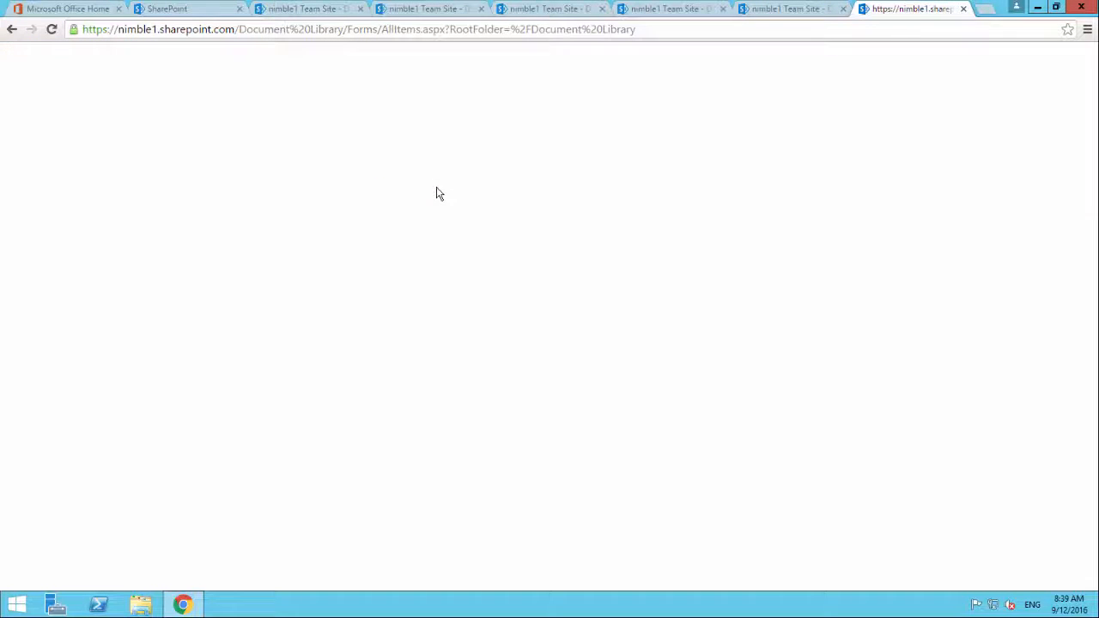
Step: Restore version 3.0 of Progress Report May 2016.docx from its version history and close the history
left_click(354, 505)
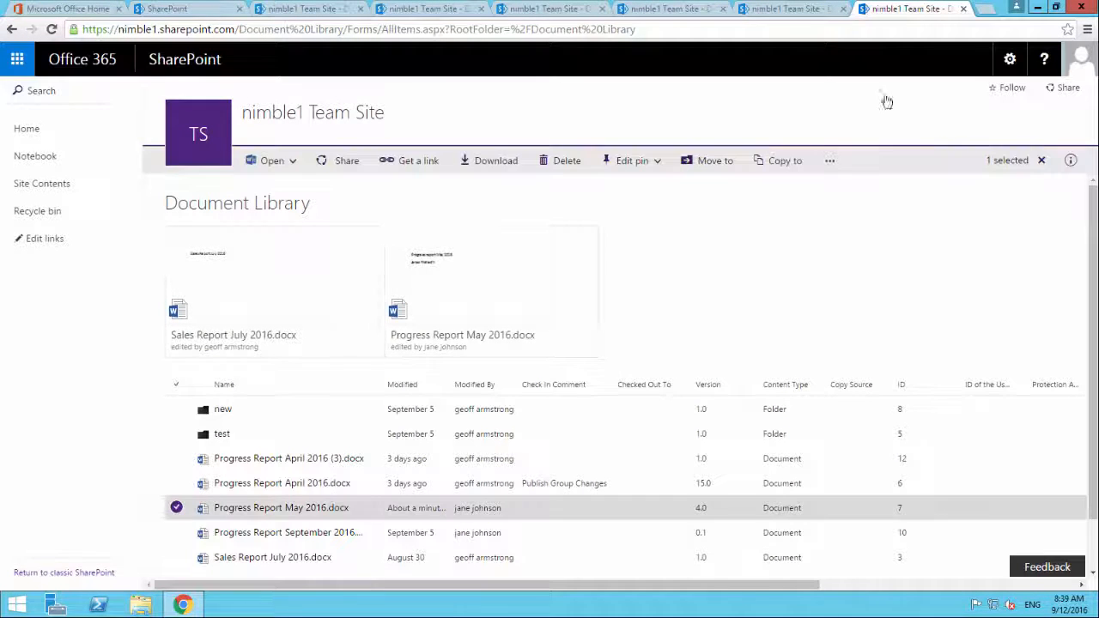
right_click(371, 508)
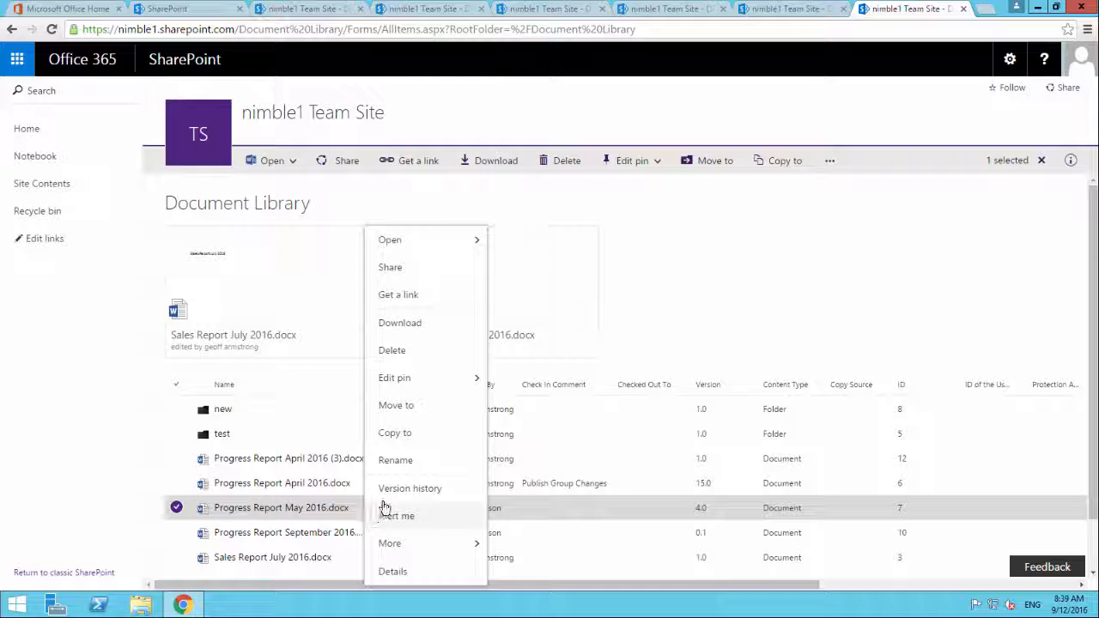
left_click(410, 489)
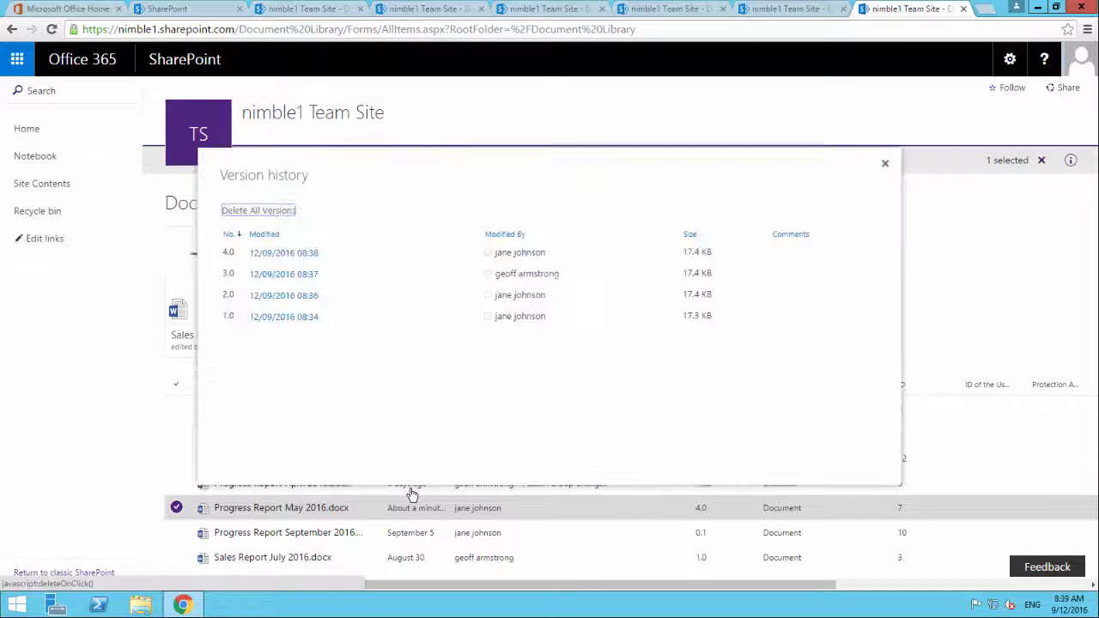
mouse_move(290, 283)
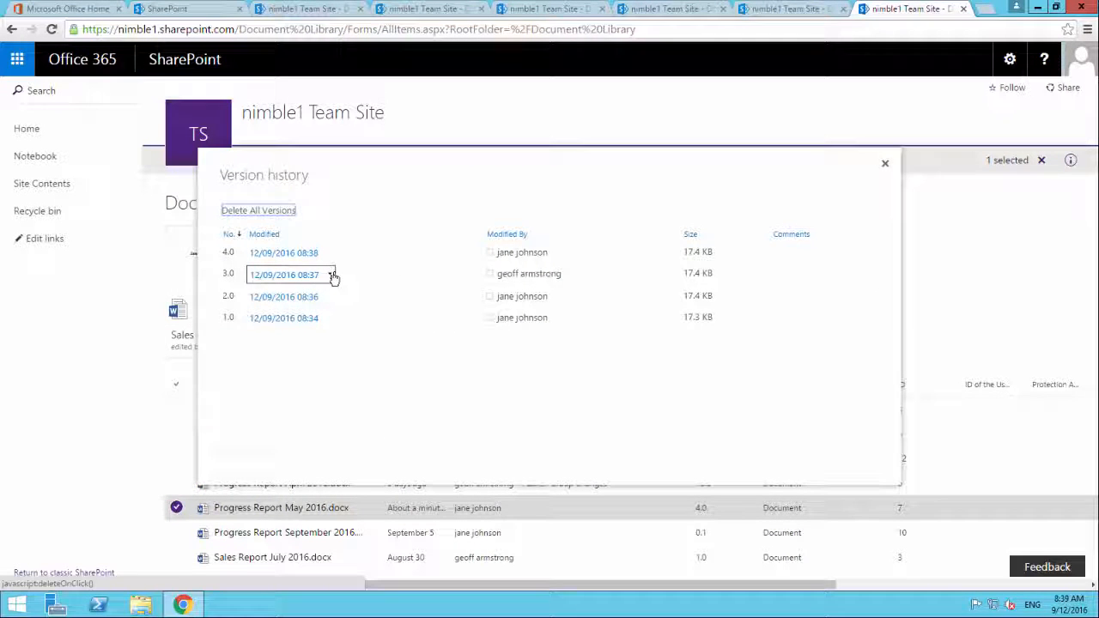
left_click(331, 276)
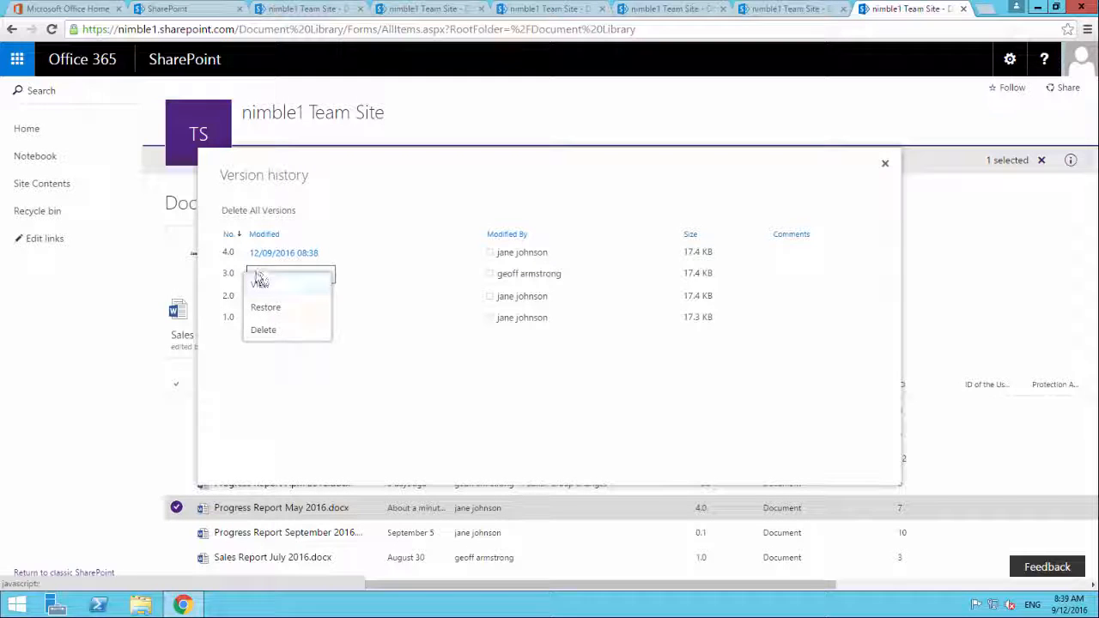
left_click(266, 309)
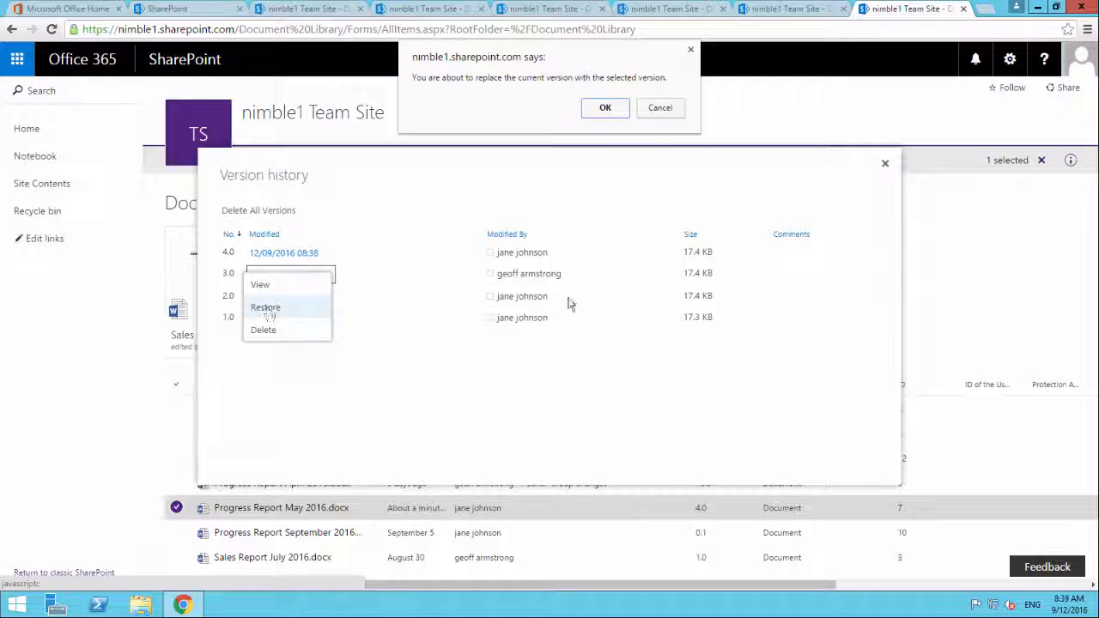
left_click(601, 109)
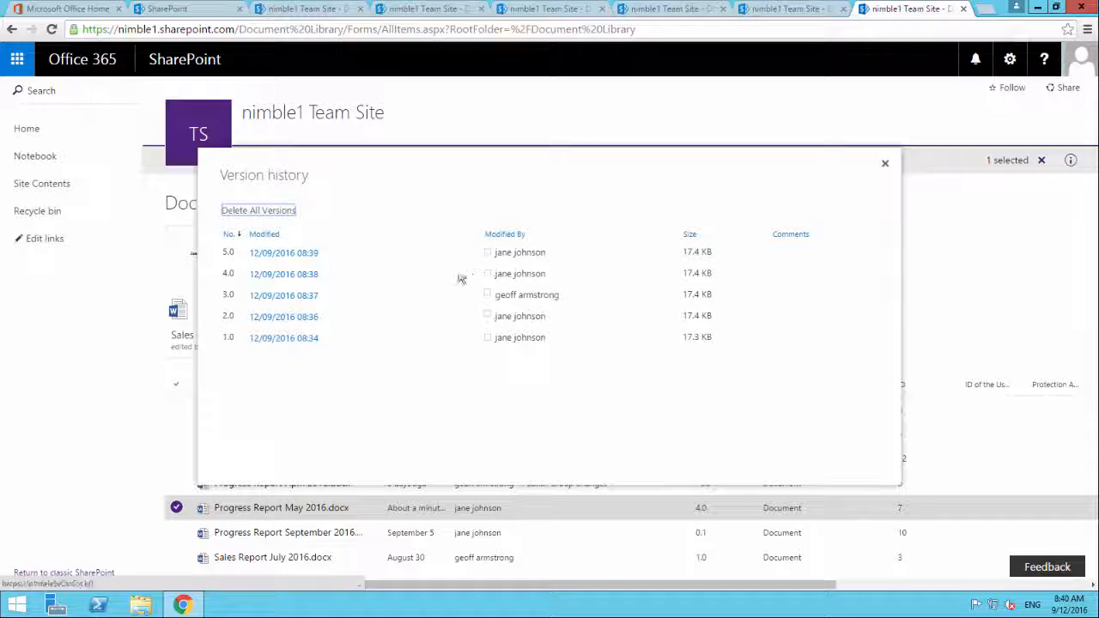
left_click(886, 167)
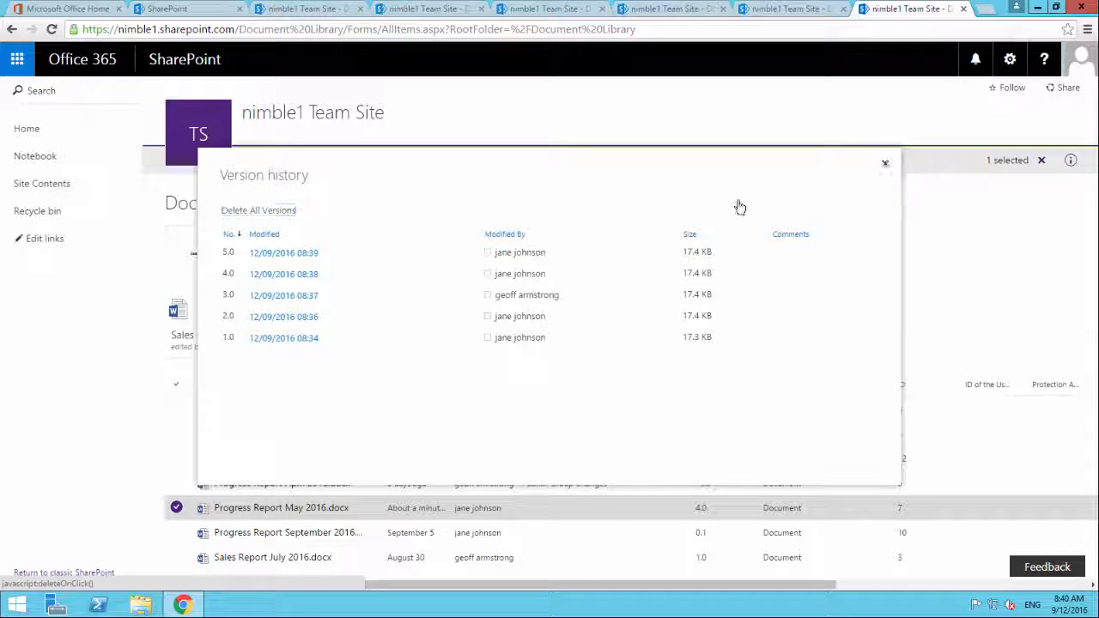
Step: Open Progress Report May 2016.docx for editing in the browser and append a line with the current editor's first name and "– edit 2nd version"
left_click(334, 508)
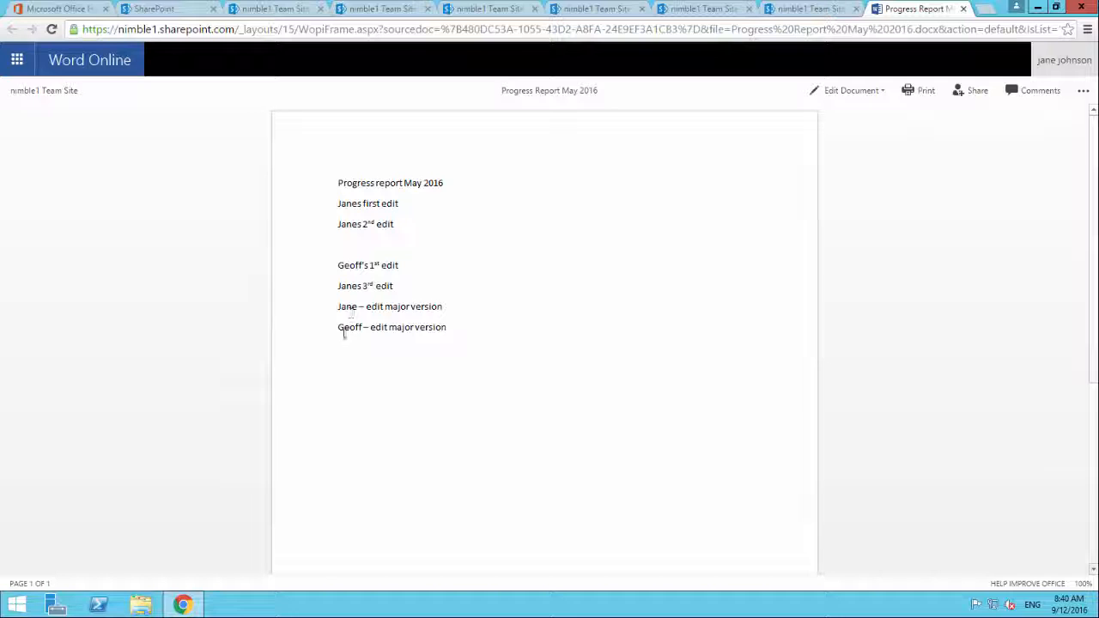
triple_click(428, 330)
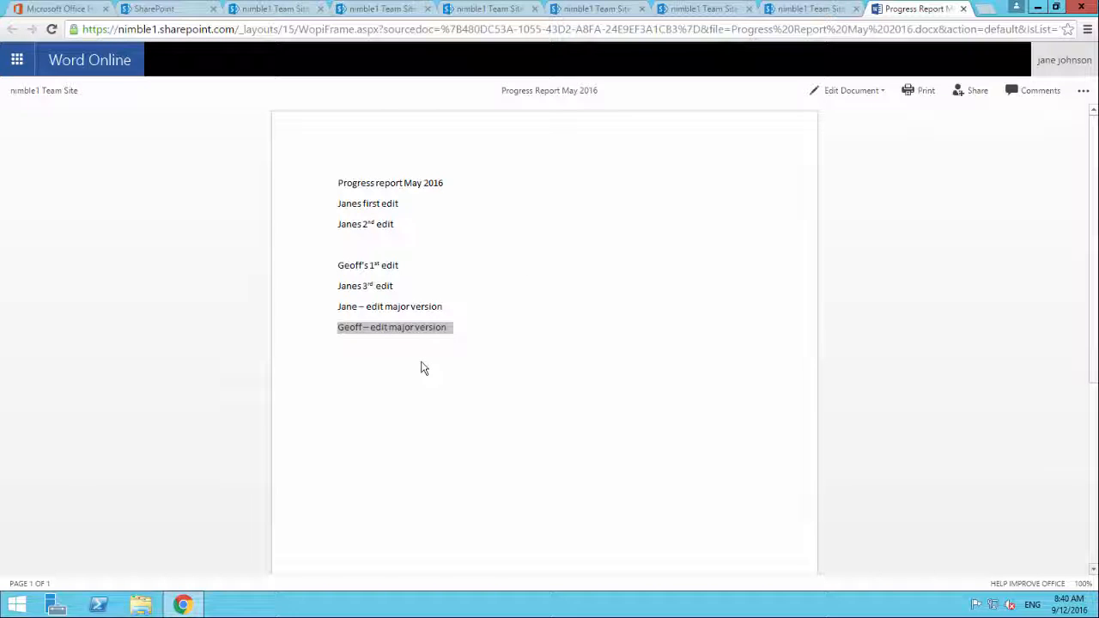
left_click(490, 327)
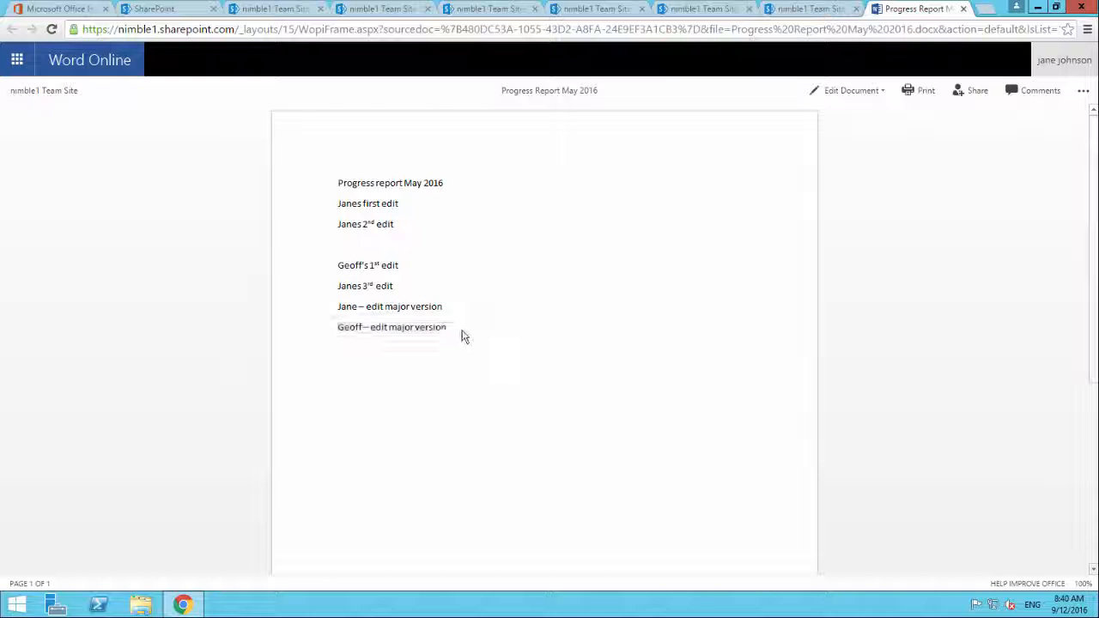
left_click(837, 93)
left_click(855, 164)
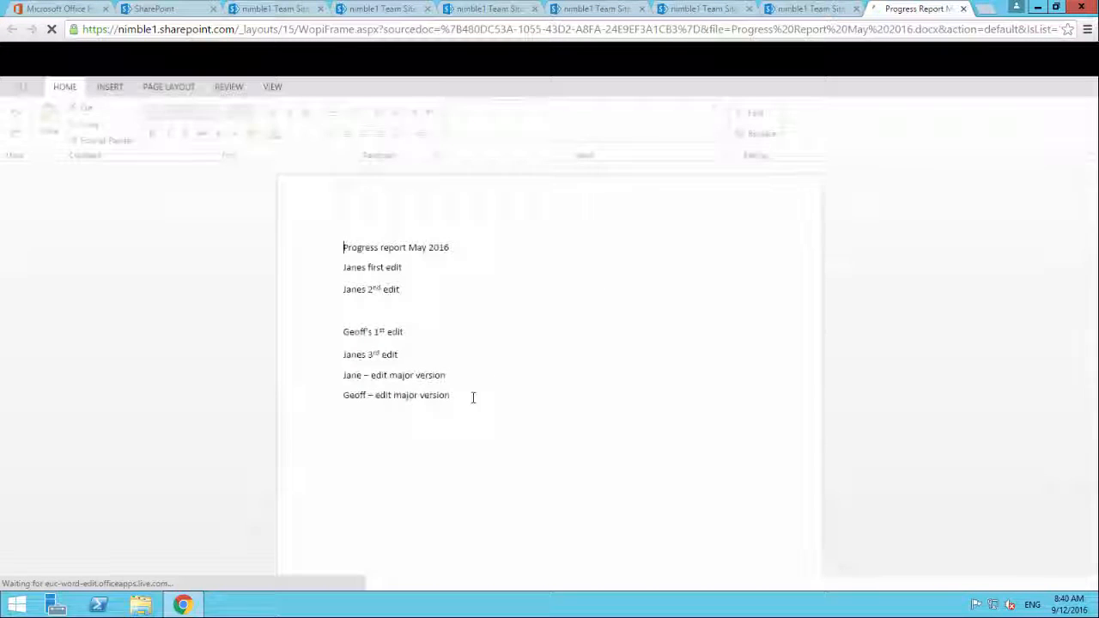
left_click(461, 394)
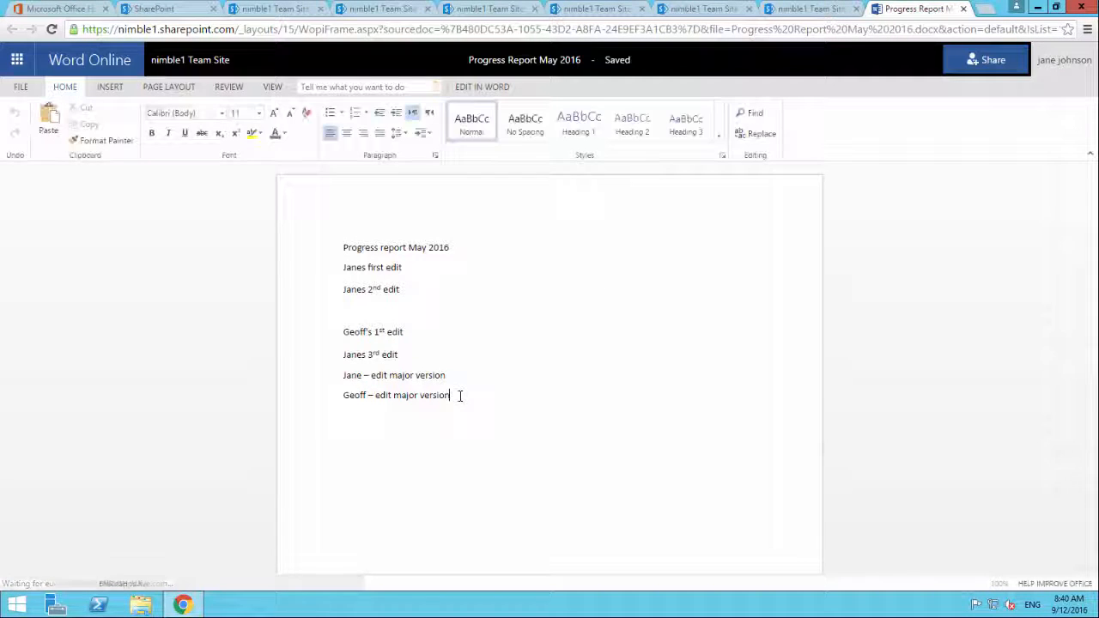
key("Return")
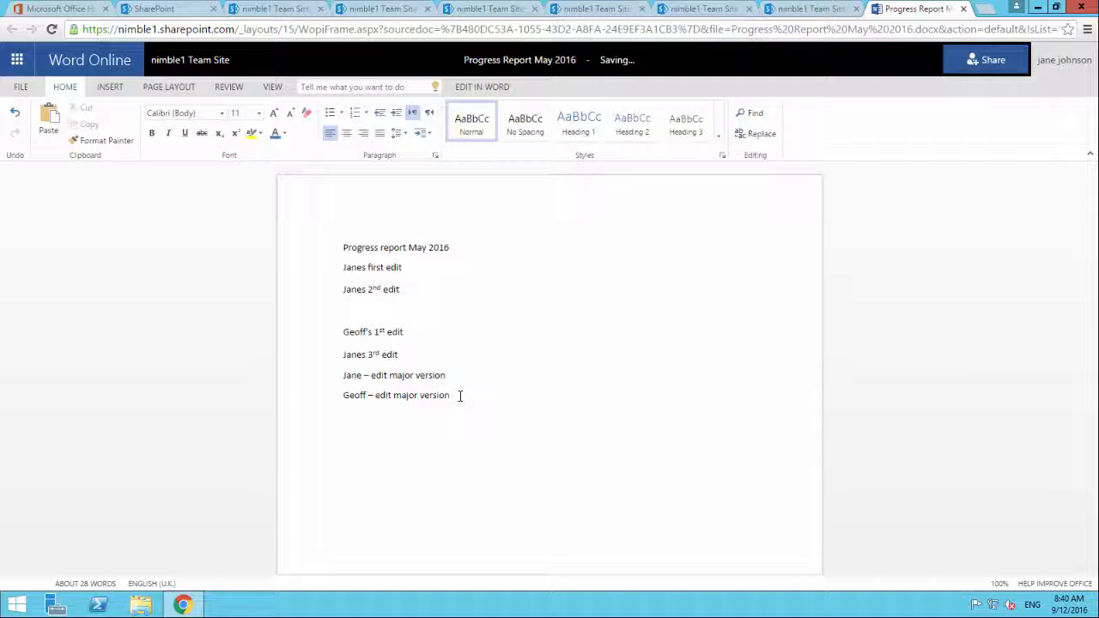
type("Jane - ")
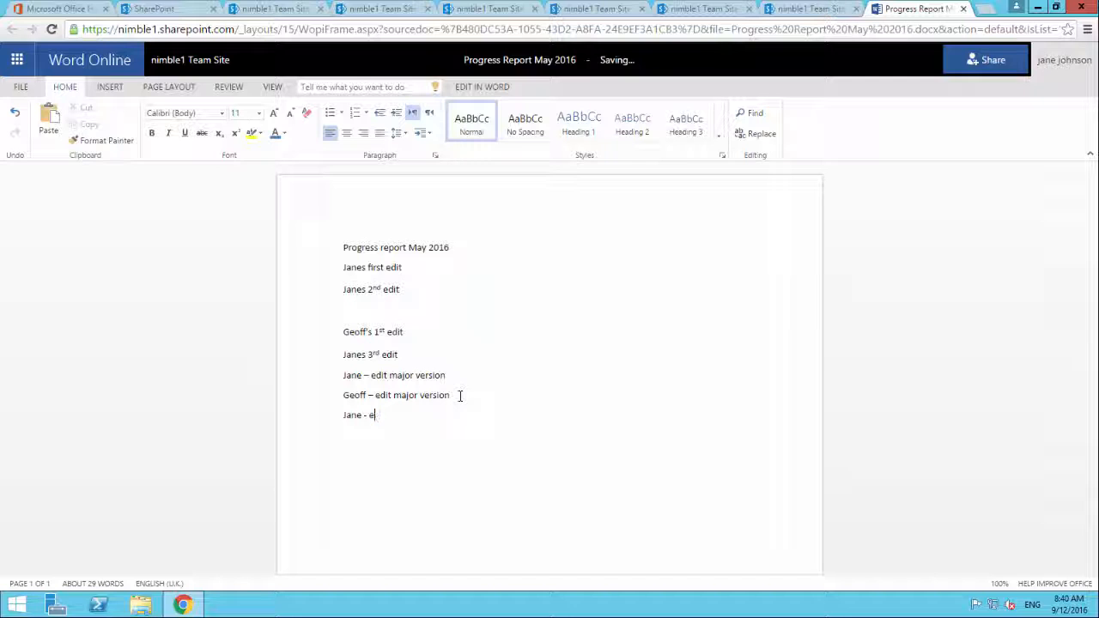
type("edit 2nd version")
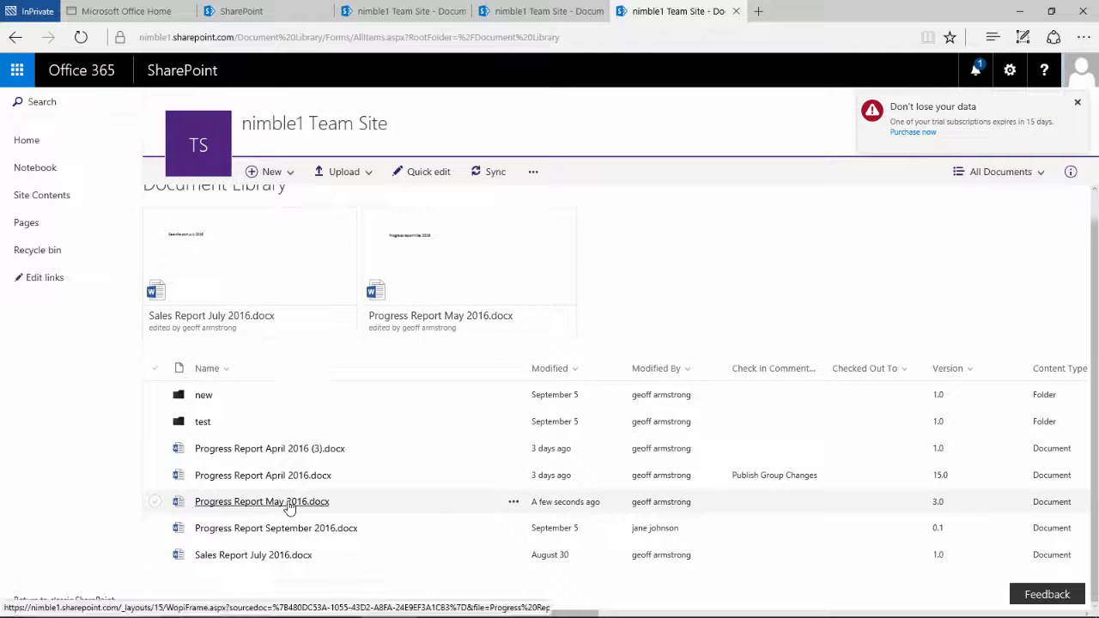
Step: From the other user's session, append that editor's first name and "– edit 2nd version" to Progress Report May 2016.docx and return to the library
left_click(289, 506)
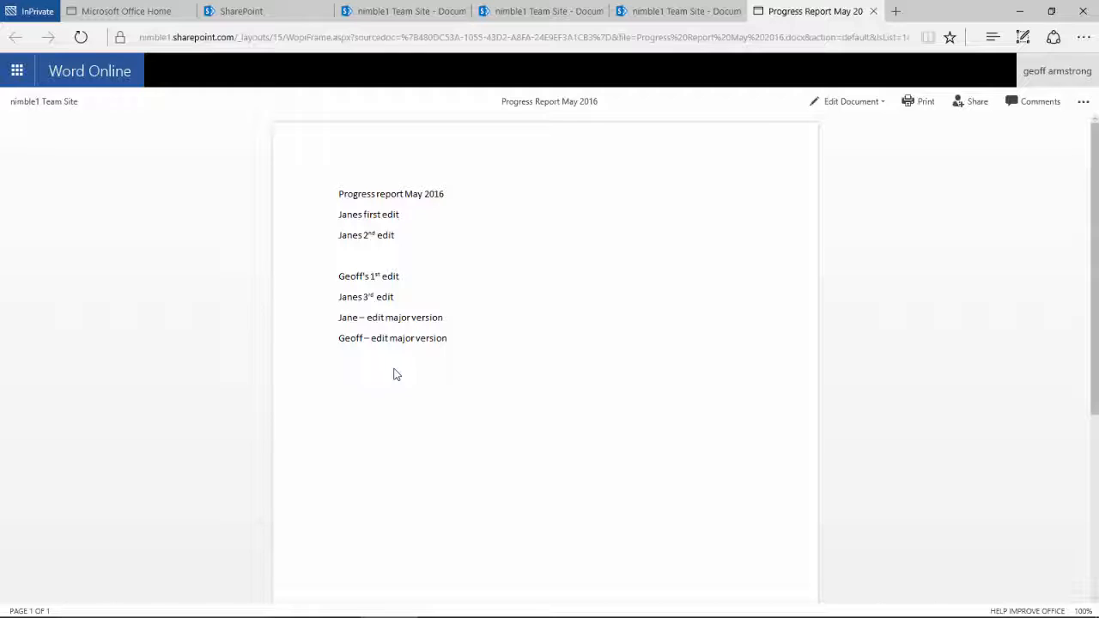
left_click(849, 101)
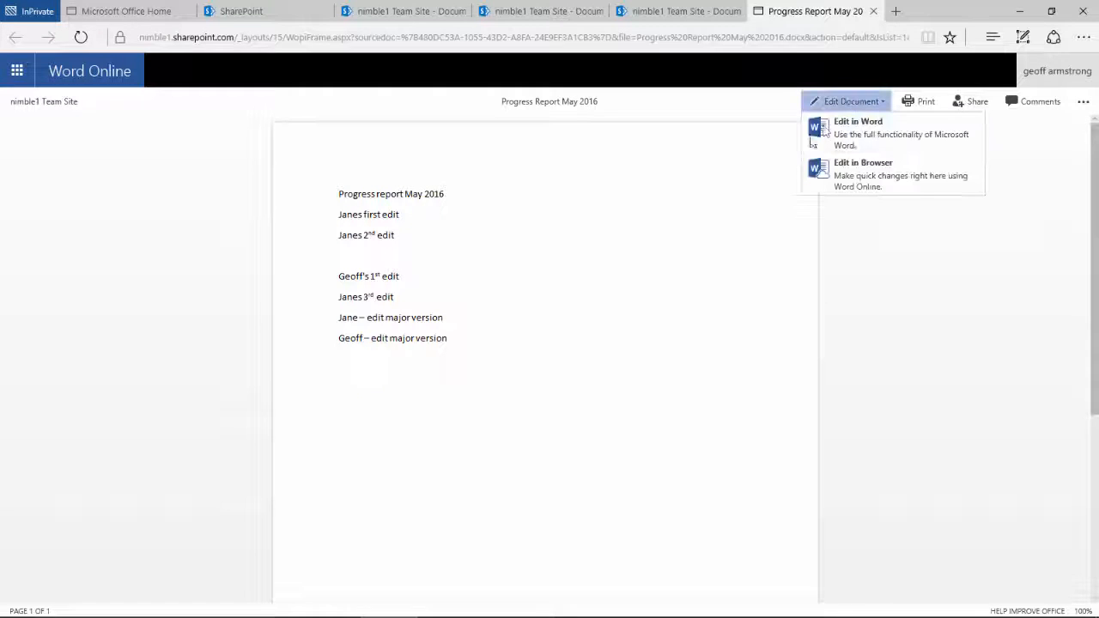
left_click(837, 175)
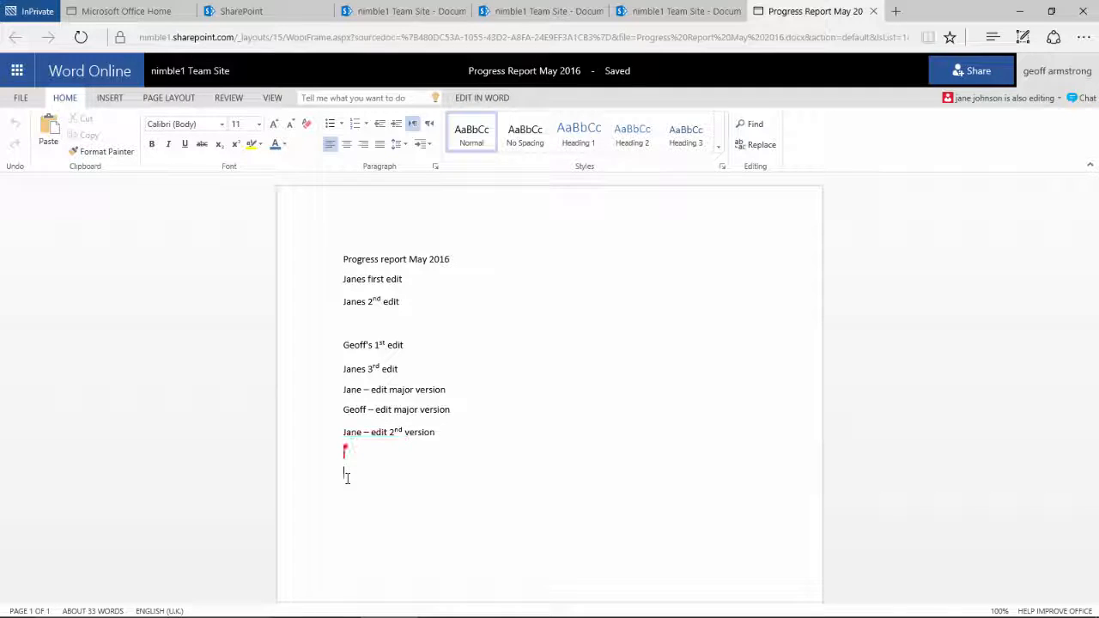
type("Geoff")
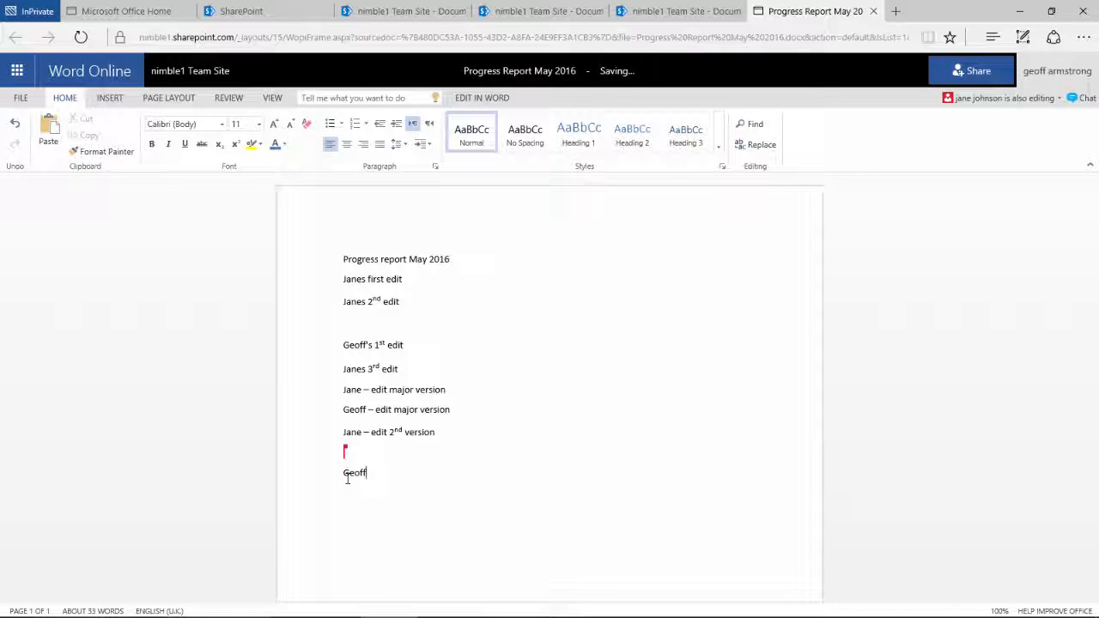
type(" - eidt")
key("BackSpace")
key("BackSpace")
key("BackSpace")
type("dit 2nd version")
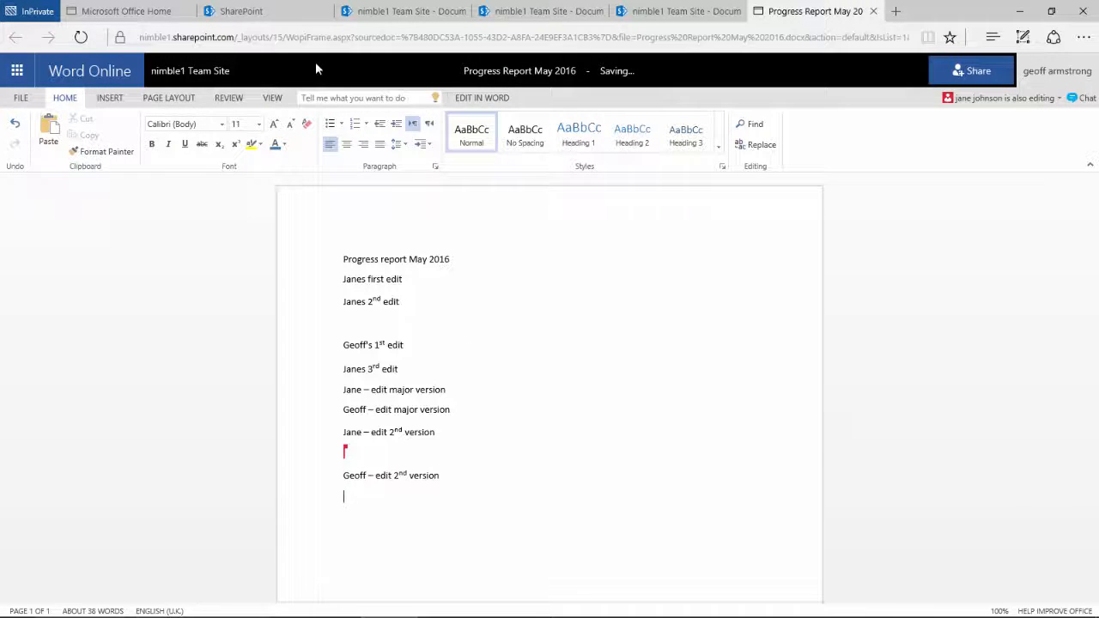
left_click(206, 72)
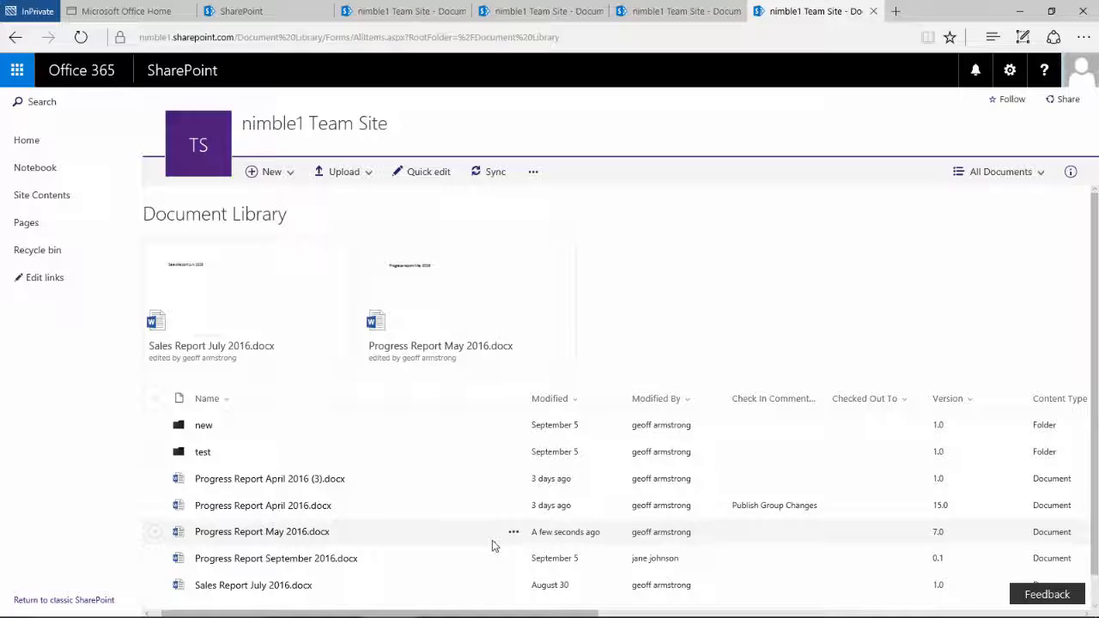
Step: Back in the first user's session, review who modified each version in Progress Report May 2016.docx's version history and close it
mouse_move(591, 6)
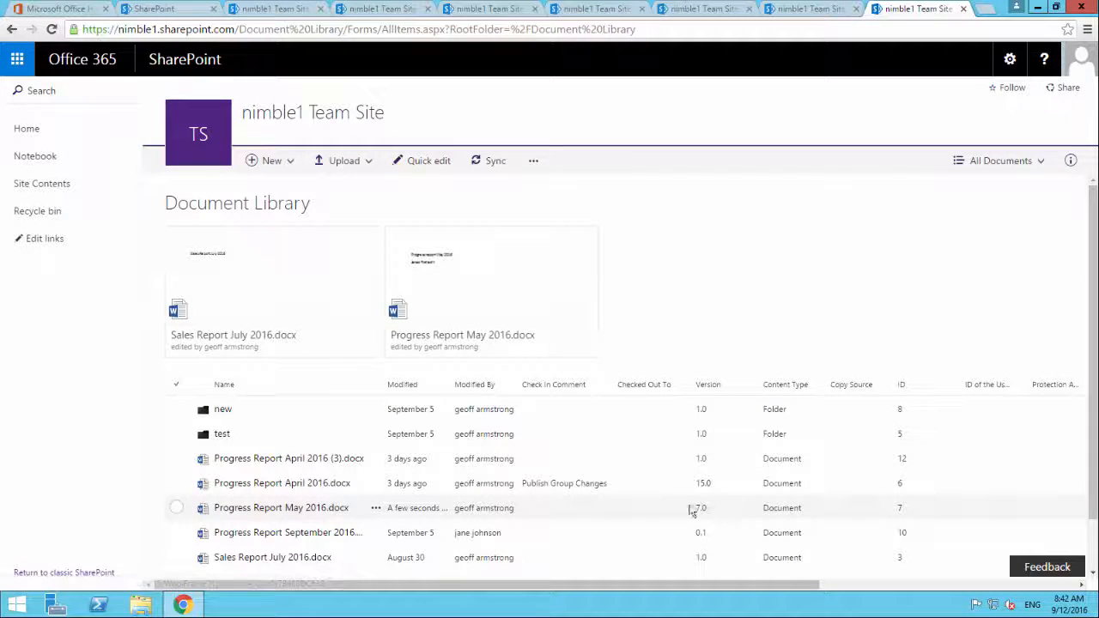
left_click(376, 510)
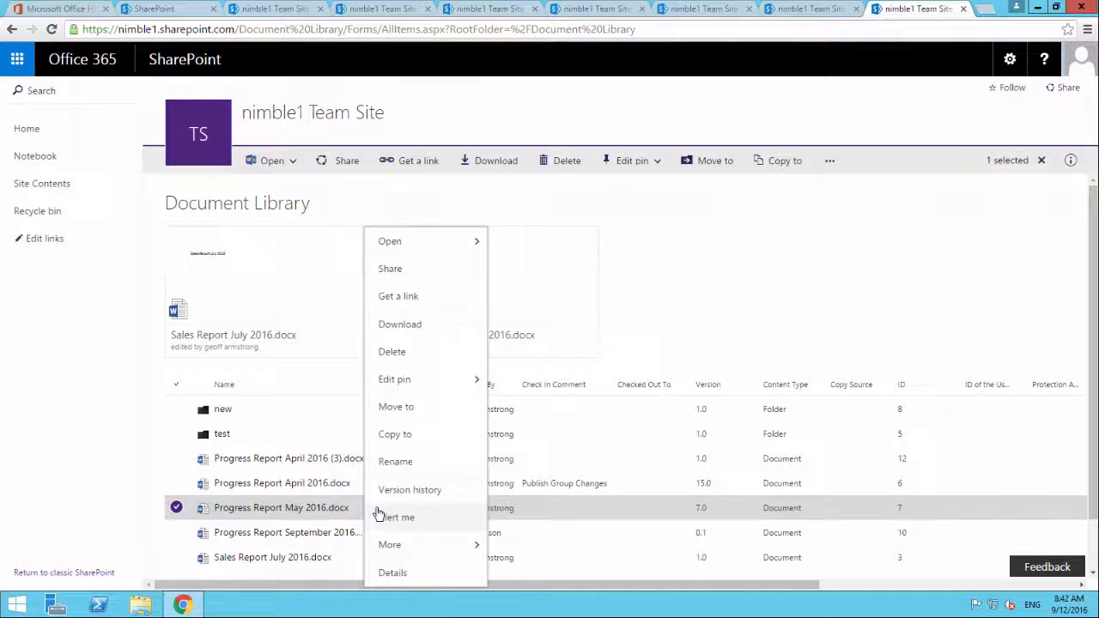
left_click(415, 491)
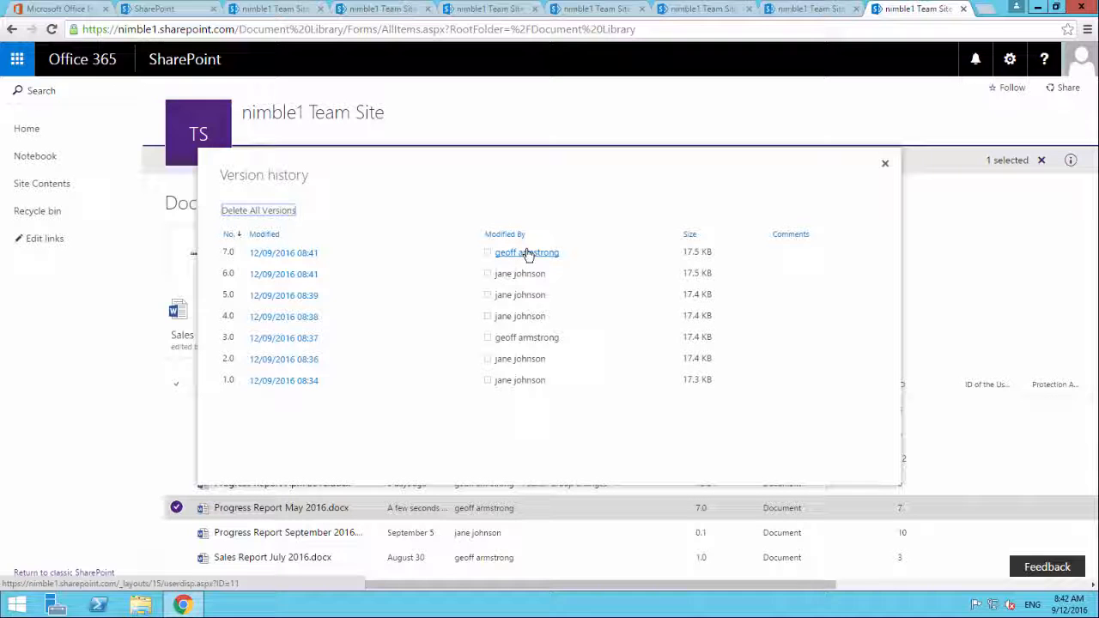
left_click(887, 165)
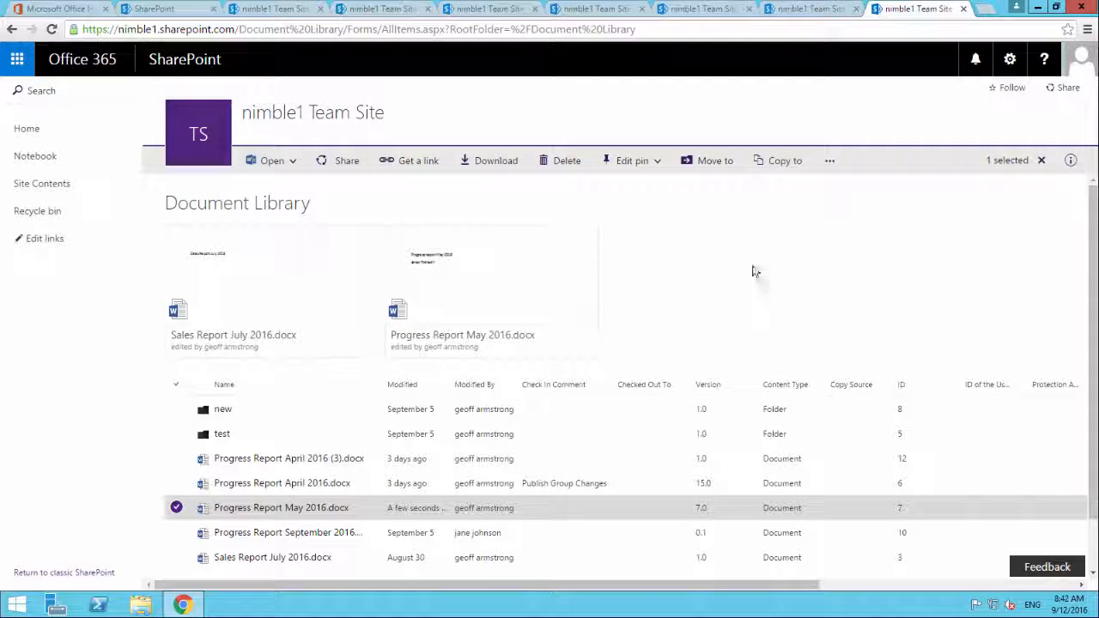